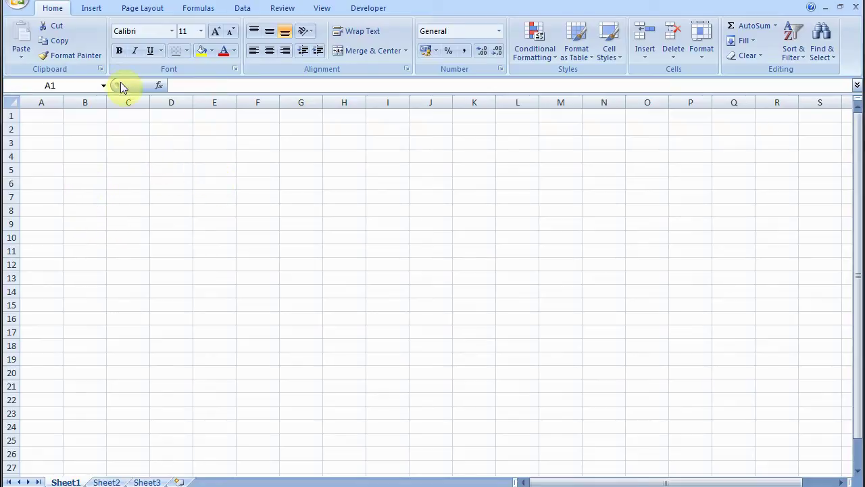
Enter the label Savings in A1 and the first month Apr-10 in B1.
{"action": "left_click", "coordinate": [41, 116]}
{"action": "type", "text": "Savings"}
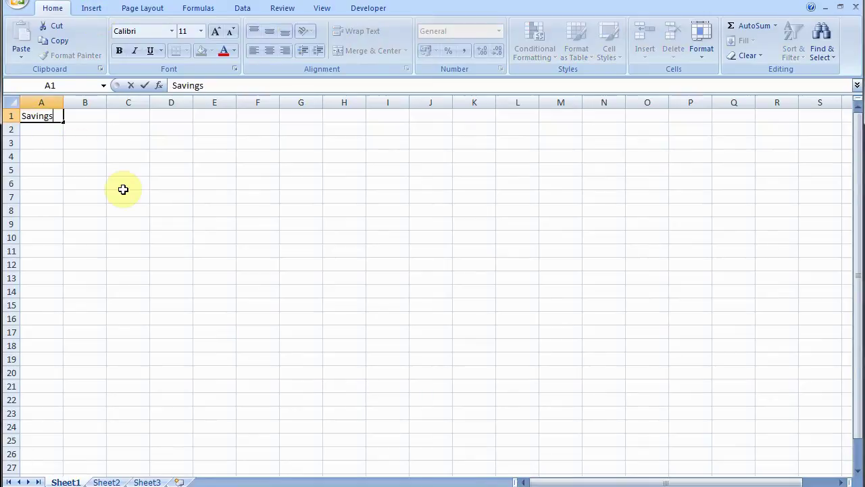
{"action": "key", "text": "Tab"}
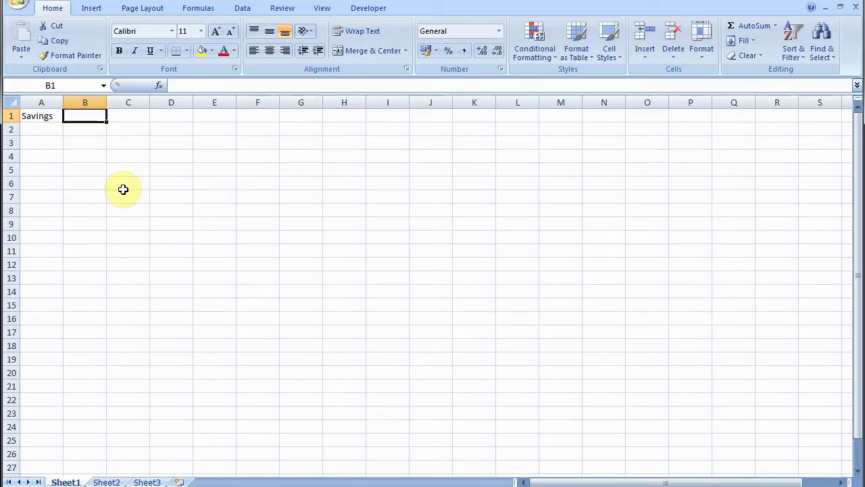
{"action": "type", "text": "Apr"}
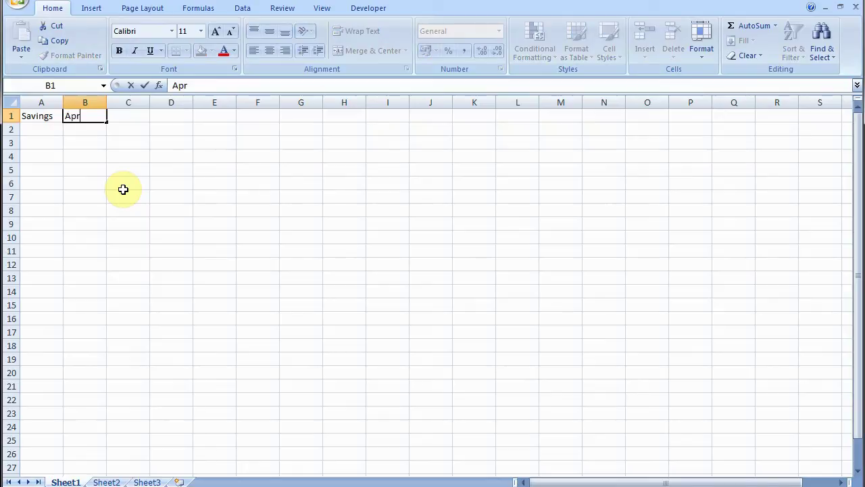
{"action": "type", "text": "-10"}
{"action": "key", "text": "Tab"}
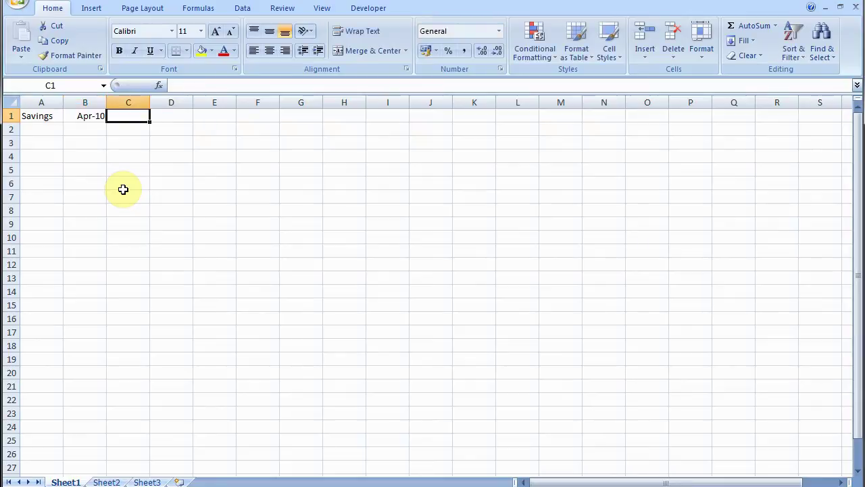
{"action": "key", "text": "Left"}
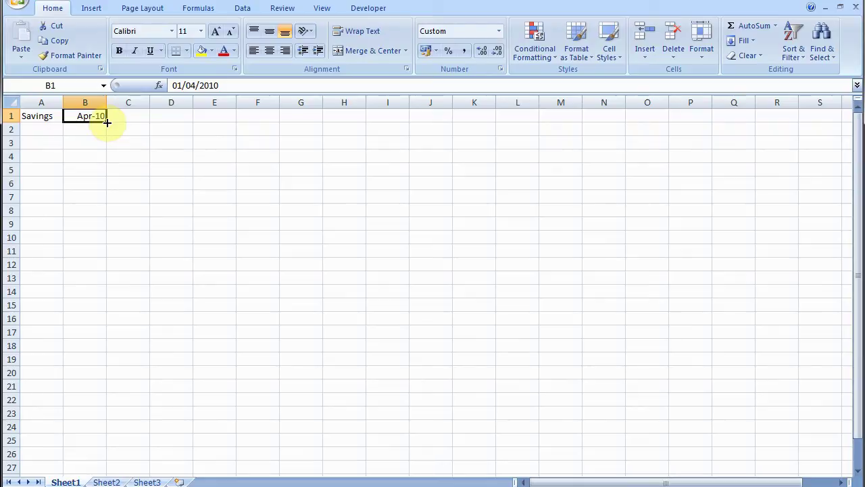
Auto-fill row 1 with monthly dates from Apr-10 in B1 to Mar-17 in column CG.
{"action": "left_click_drag", "start_coordinate": [107, 123], "coordinate": [754, 119]}
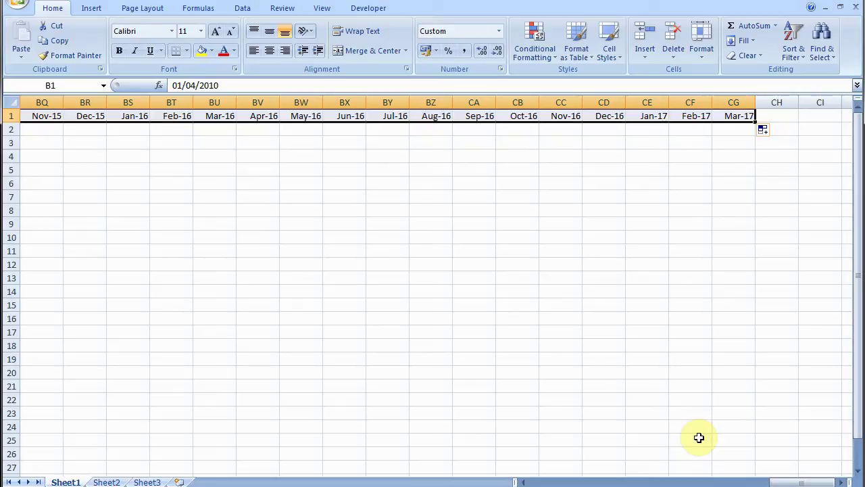
{"action": "key", "text": "ctrl+Home"}
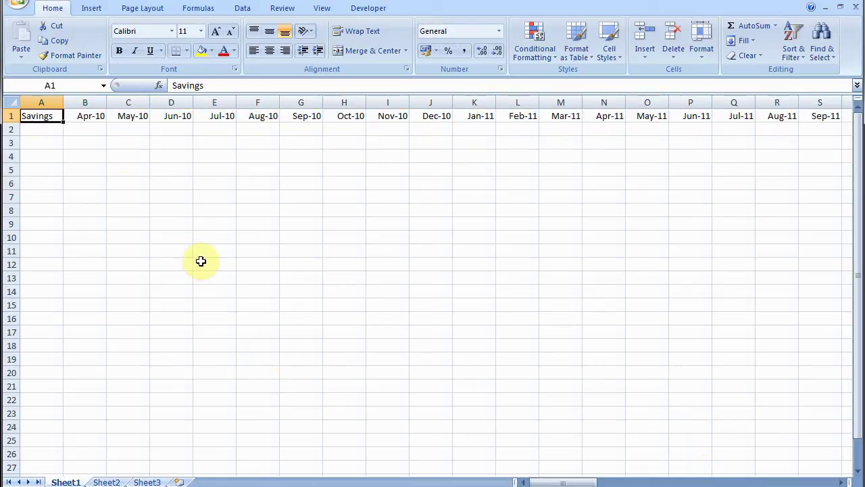
Label A2 Balance and enter 100 in B2 for Apr-10.
{"action": "left_click", "coordinate": [40, 133]}
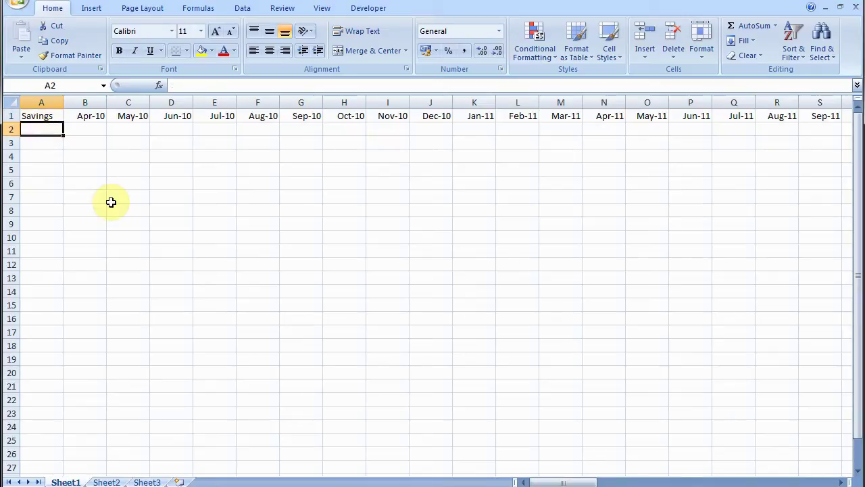
{"action": "type", "text": "Balance"}
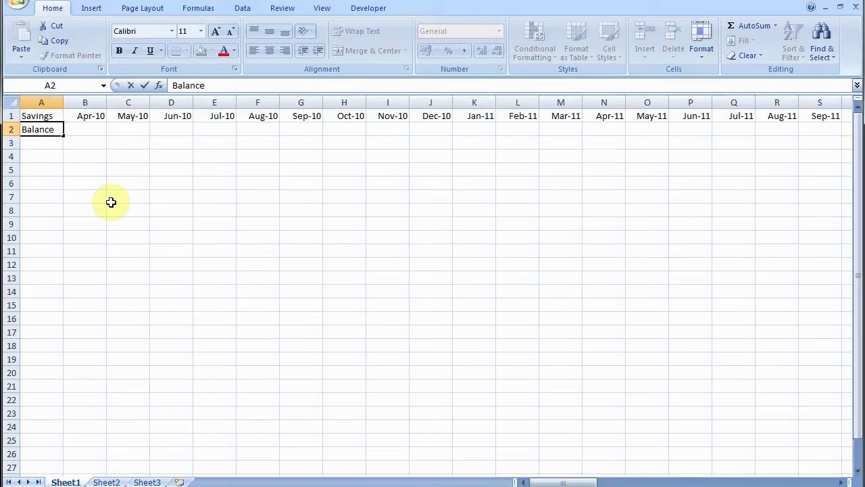
{"action": "key", "text": "Tab"}
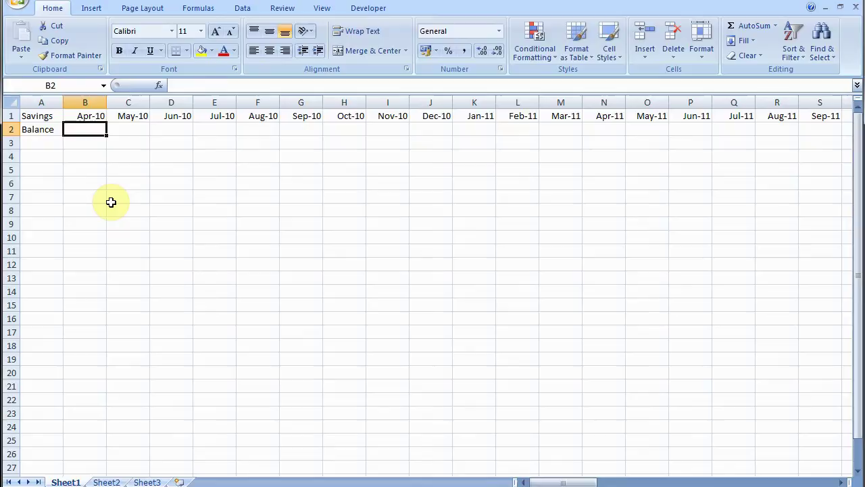
{"action": "type", "text": "100"}
{"action": "key", "text": "Tab"}
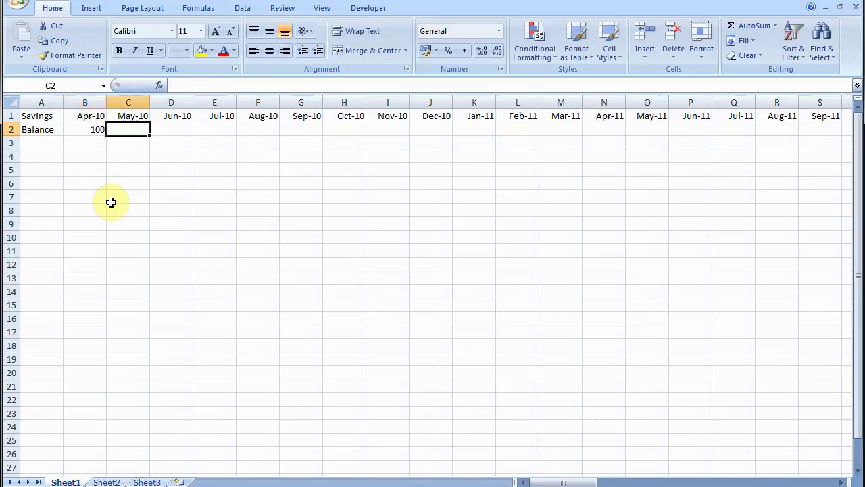
Check the Balance figures along row 2, running up to 3409 for Mar-14.
{"action": "key", "text": "Right"}
{"action": "key", "text": "Right"}
{"action": "key", "text": "Right"}
{"action": "key", "text": "Right"}
{"action": "key", "text": "Right"}
{"action": "key", "text": "Right"}
{"action": "key", "text": "Left"}
{"action": "key", "text": "Left"}
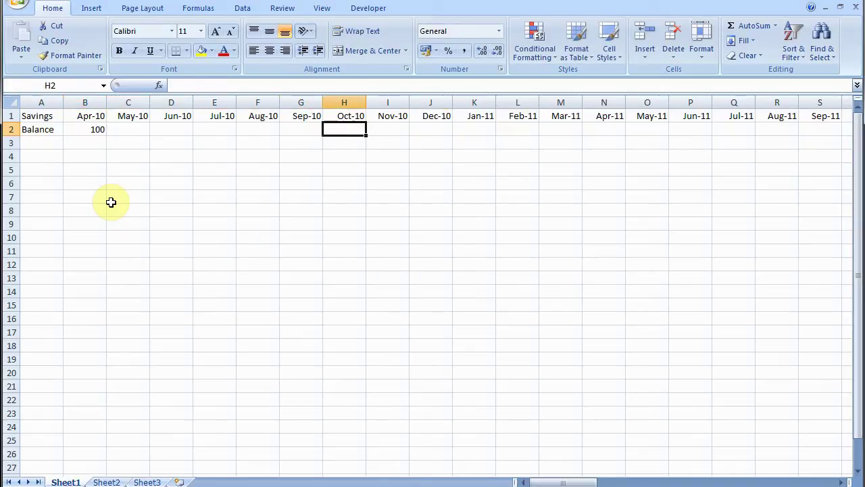
{"action": "key", "text": "Left"}
{"action": "key", "text": "Left"}
{"action": "key", "text": "Left"}
{"action": "key", "text": "Left"}
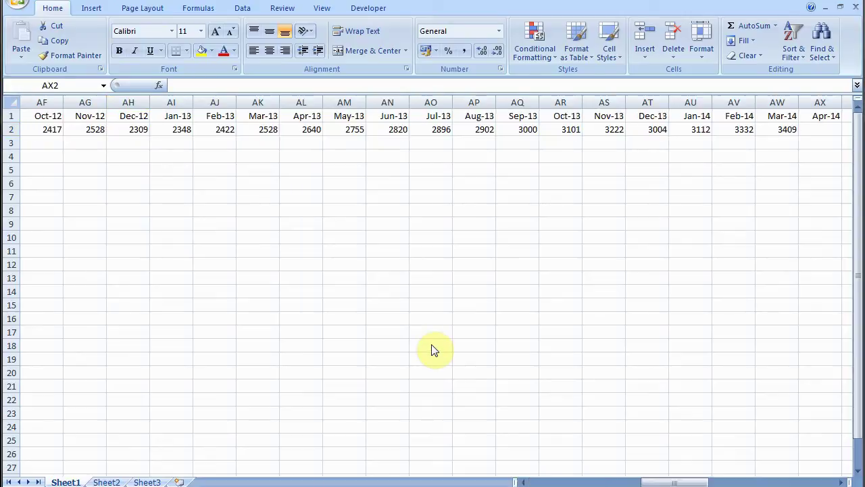
{"action": "left_click", "coordinate": [821, 130]}
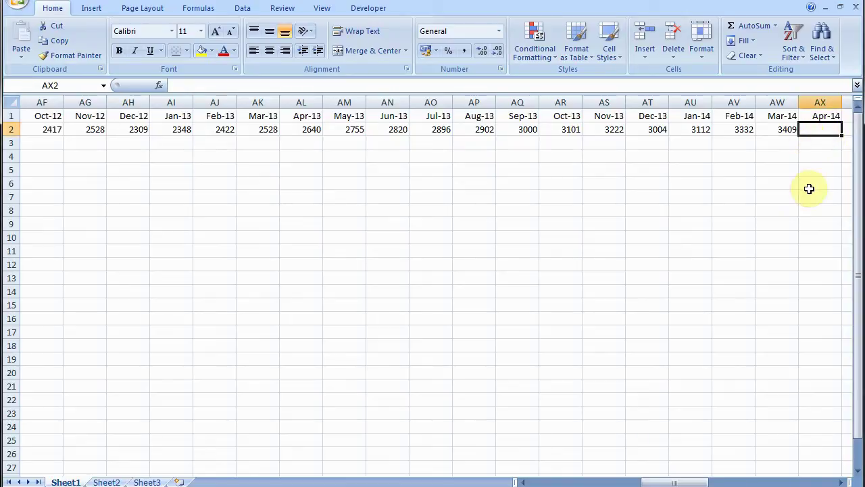
{"action": "key", "text": "Home"}
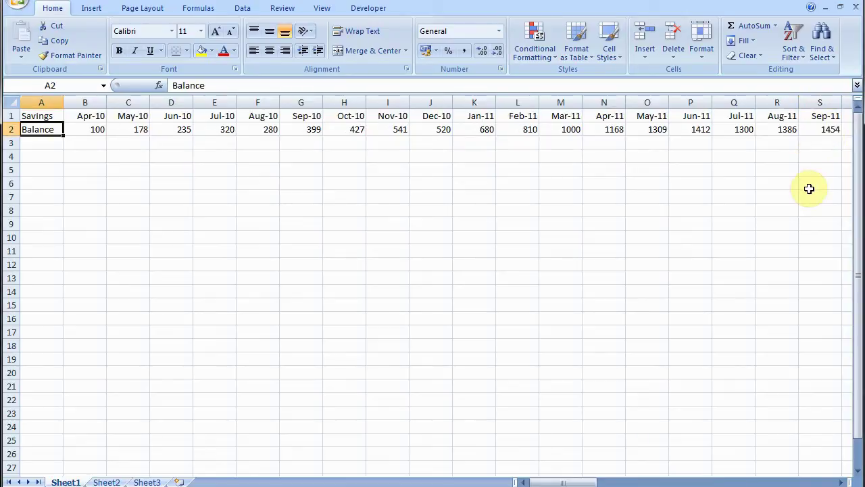
{"action": "key", "text": "Right"}
{"action": "key", "text": "Right"}
{"action": "key", "text": "Right"}
{"action": "key", "text": "Right"}
{"action": "key", "text": "Right"}
{"action": "key", "text": "Right"}
{"action": "key", "text": "Right"}
{"action": "key", "text": "Right"}
{"action": "key", "text": "Right"}
{"action": "key", "text": "Right"}
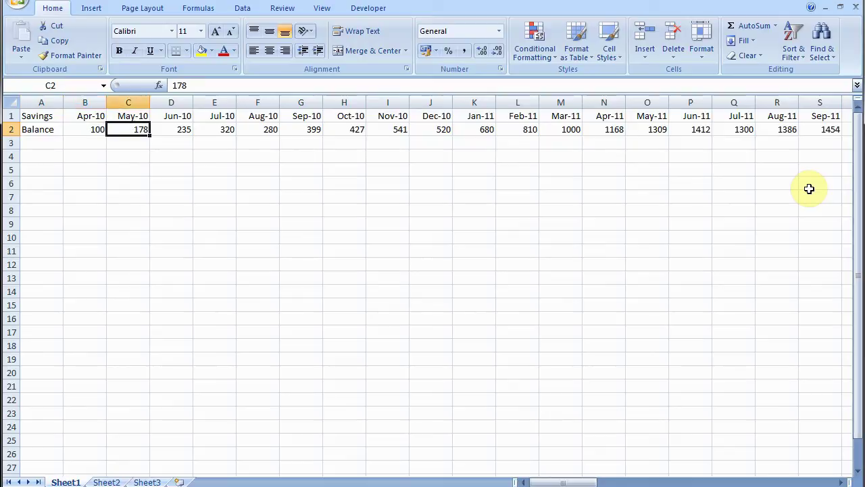
{"action": "key", "text": "Left"}
{"action": "key", "text": "Left"}
{"action": "key", "text": "Left"}
{"action": "key", "text": "Left"}
{"action": "key", "text": "Left"}
{"action": "key", "text": "Left"}
{"action": "key", "text": "Left"}
{"action": "key", "text": "Left"}
{"action": "key", "text": "Left"}
{"action": "key", "text": "Left"}
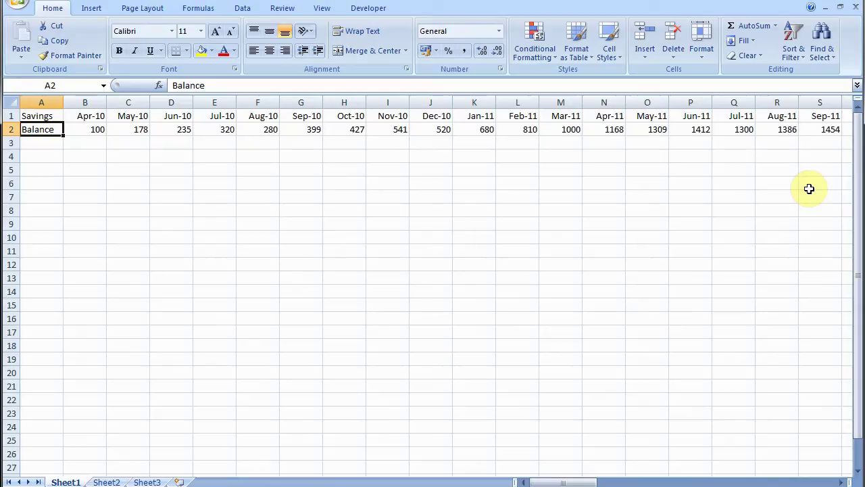
Insert an empty 2-D line chart below the data at B5.
{"action": "left_click", "coordinate": [81, 169]}
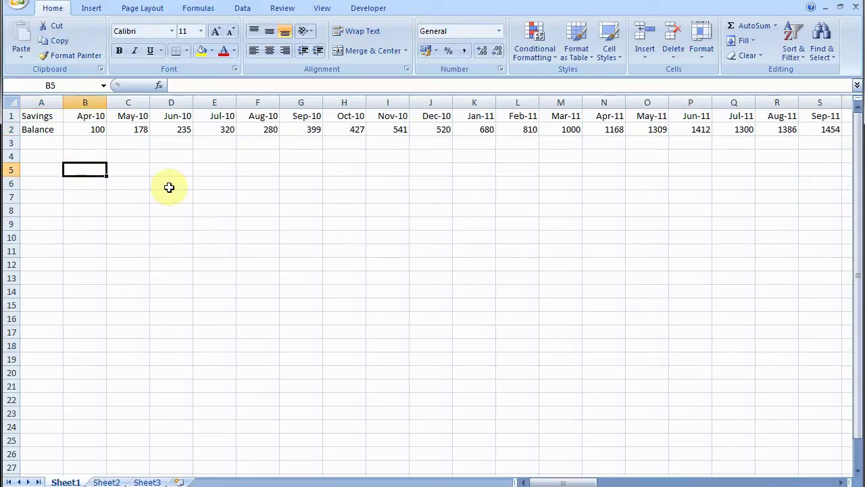
{"action": "left_click", "coordinate": [91, 9]}
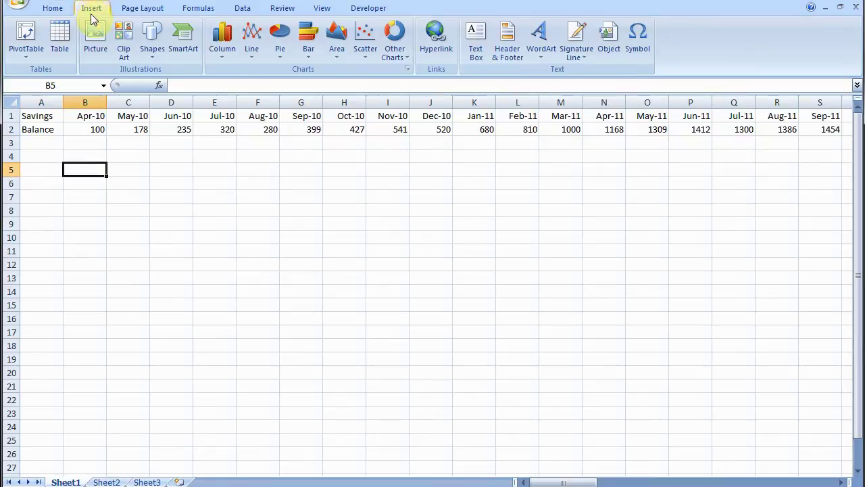
{"action": "left_click", "coordinate": [251, 57]}
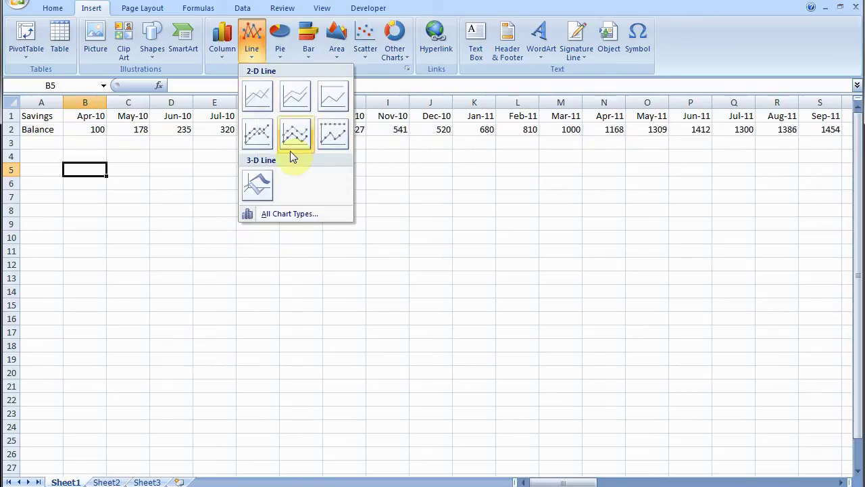
{"action": "left_click", "coordinate": [259, 100]}
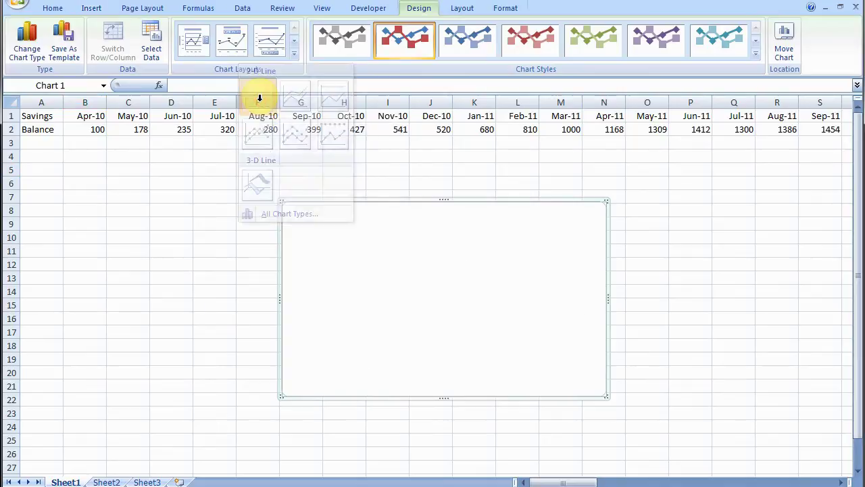
Resize the chart to span roughly columns A–N and rows 5–24.
{"action": "left_click_drag", "start_coordinate": [279, 296], "coordinate": [60, 275]}
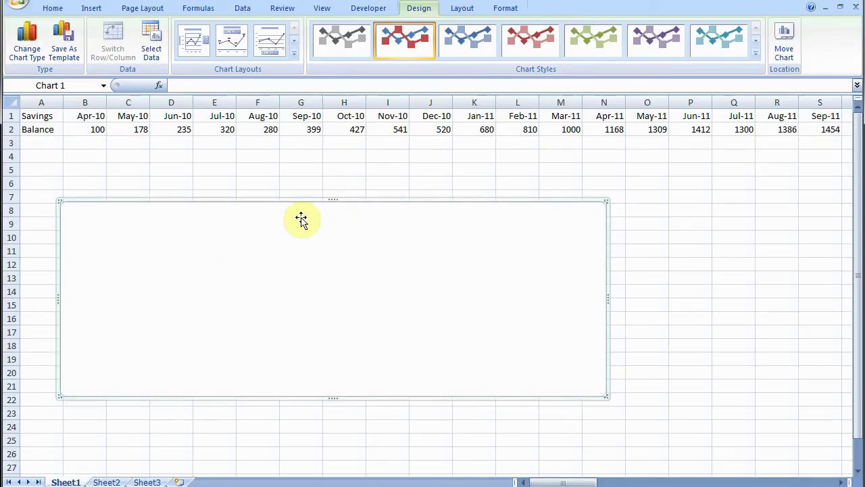
{"action": "left_click_drag", "start_coordinate": [332, 200], "coordinate": [332, 163]}
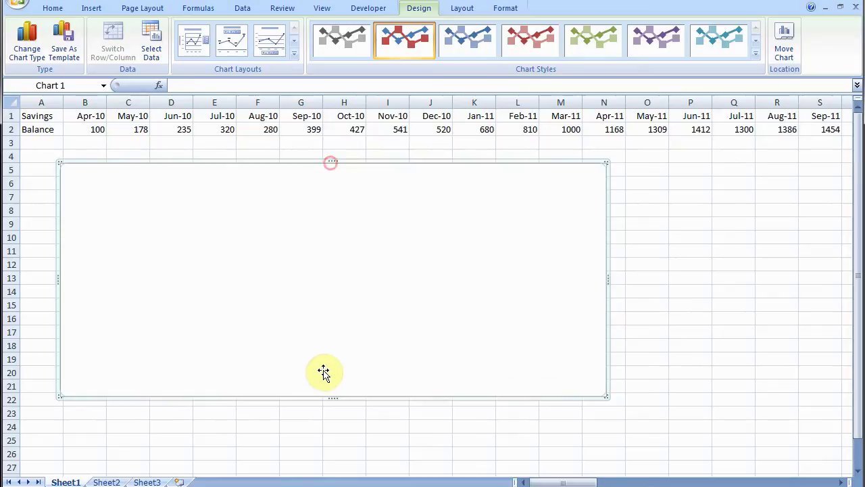
{"action": "left_click_drag", "start_coordinate": [332, 398], "coordinate": [332, 431]}
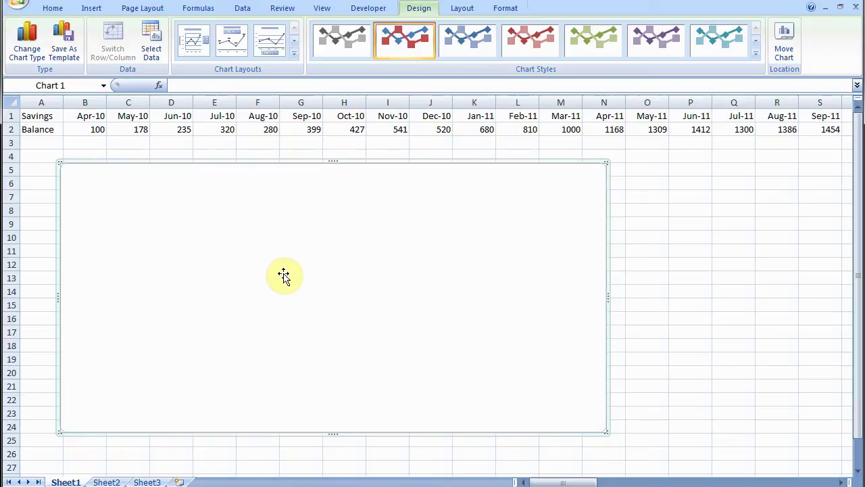
Set the chart data range to the Balance values B2:CG2.
{"action": "left_click", "coordinate": [155, 35]}
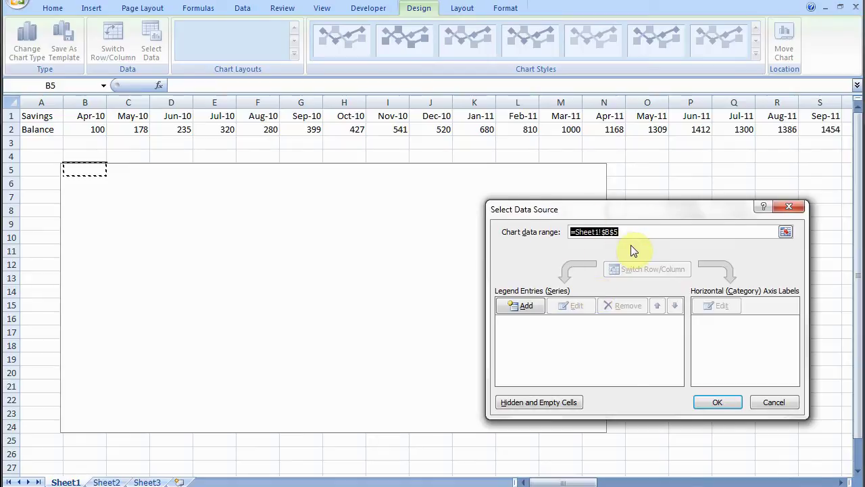
{"action": "left_click", "coordinate": [90, 131]}
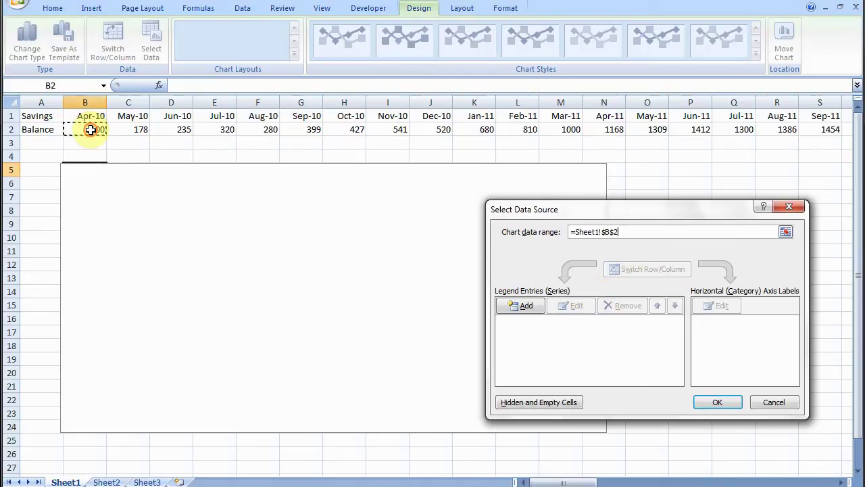
{"action": "left_click_drag", "start_coordinate": [90, 131], "coordinate": [829, 138]}
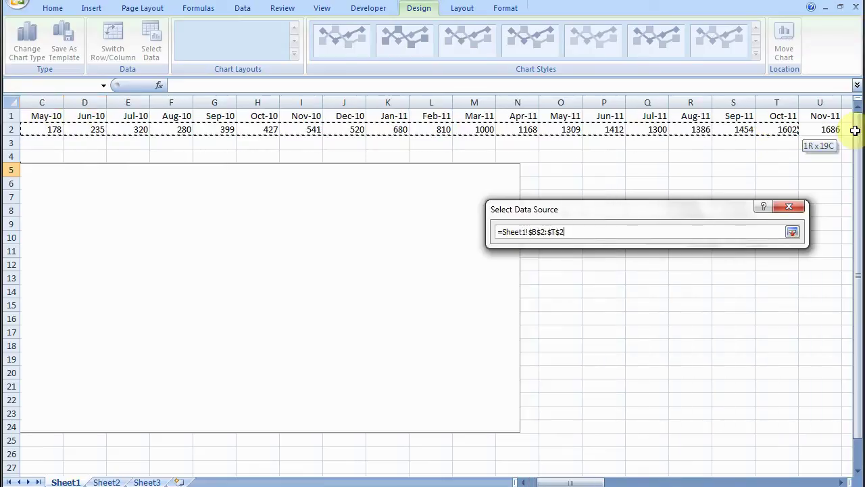
{"action": "left_click_drag", "start_coordinate": [855, 130], "coordinate": [855, 131]}
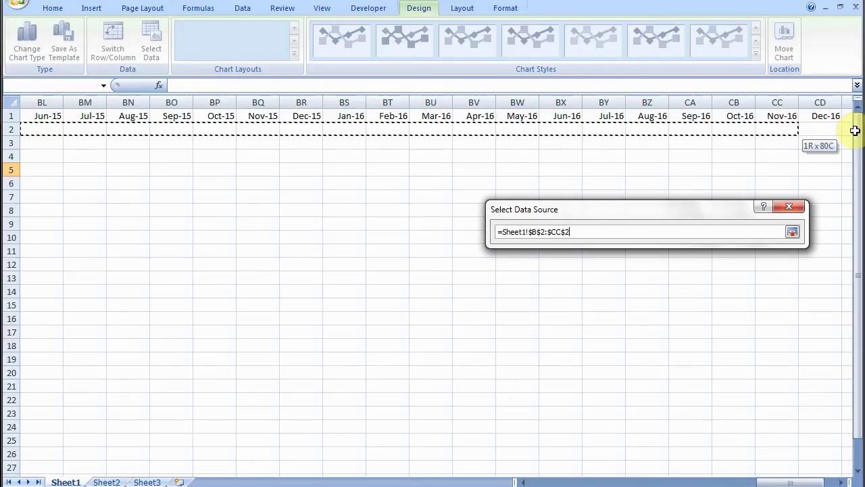
{"action": "left_click_drag", "start_coordinate": [855, 130], "coordinate": [744, 129]}
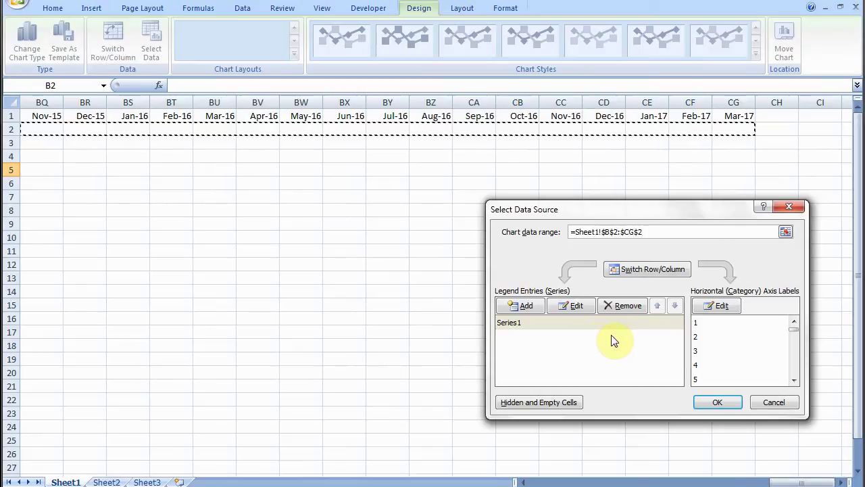
Rename Series1 to Savings and apply the data source to the chart.
{"action": "left_click", "coordinate": [504, 322]}
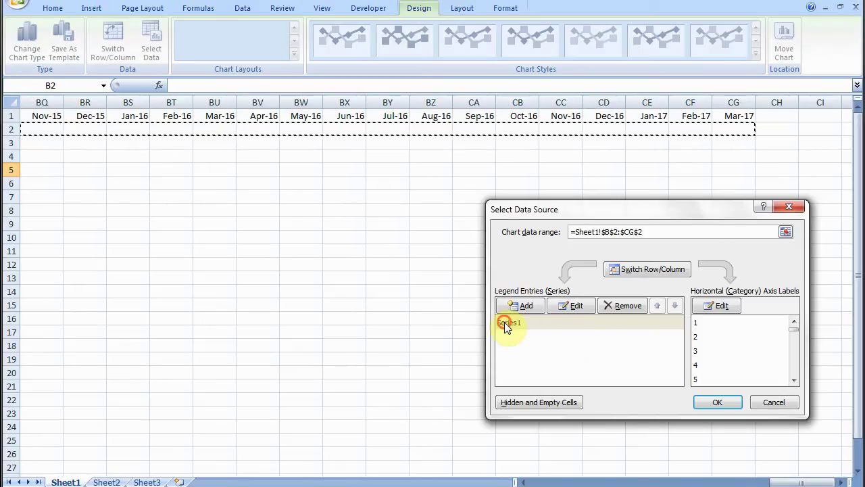
{"action": "left_click", "coordinate": [574, 308]}
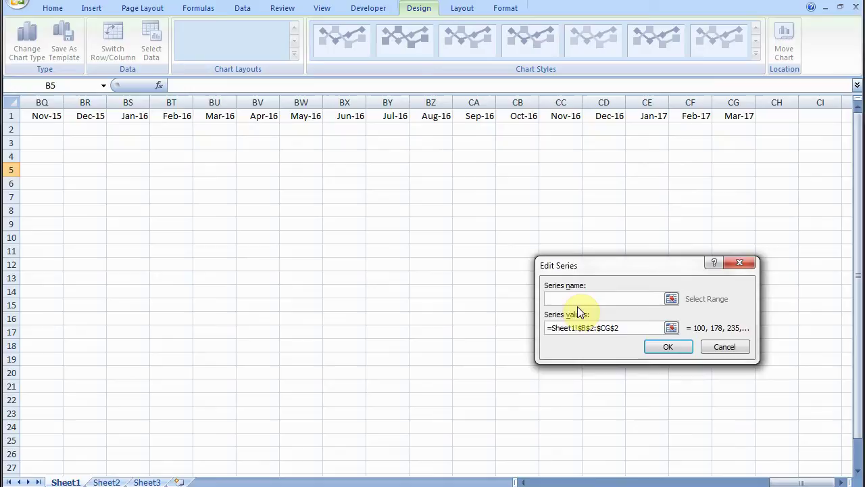
{"action": "type", "text": "Savings"}
{"action": "left_click", "coordinate": [665, 348]}
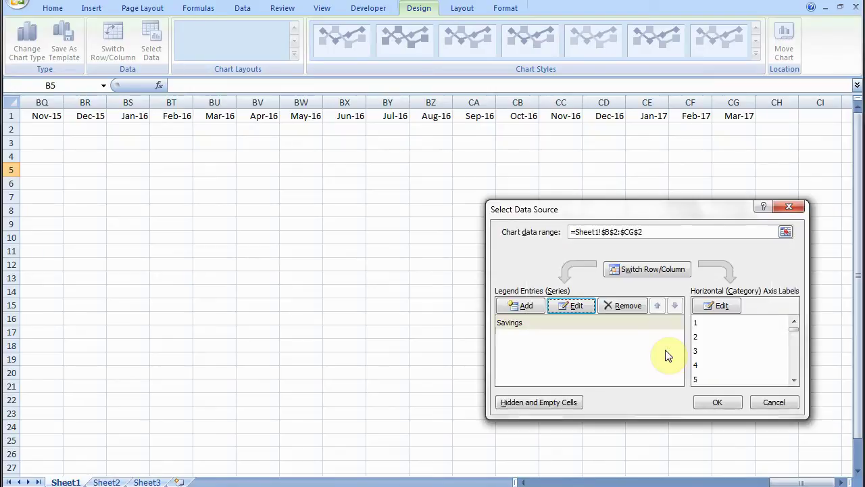
{"action": "left_click", "coordinate": [723, 403]}
{"action": "left_click_drag", "start_coordinate": [786, 481], "coordinate": [561, 482]}
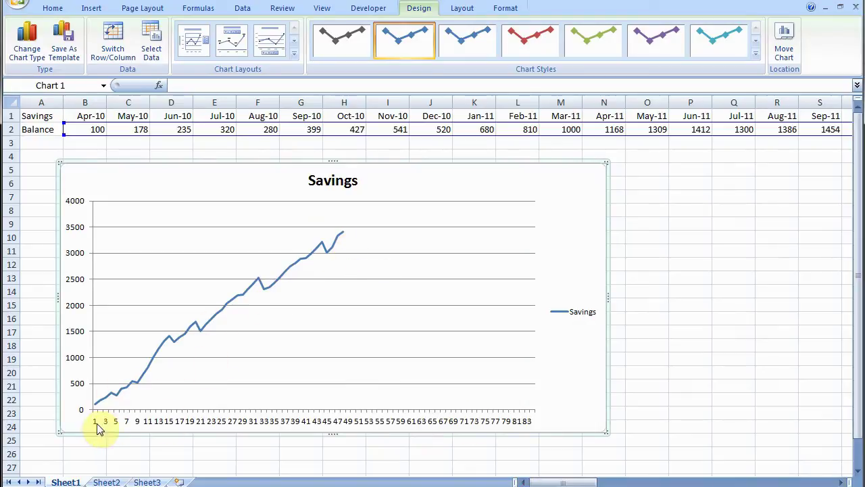
Set the horizontal axis labels to the months in B1:CG1, Apr-10 to Mar-17.
{"action": "left_click", "coordinate": [394, 370]}
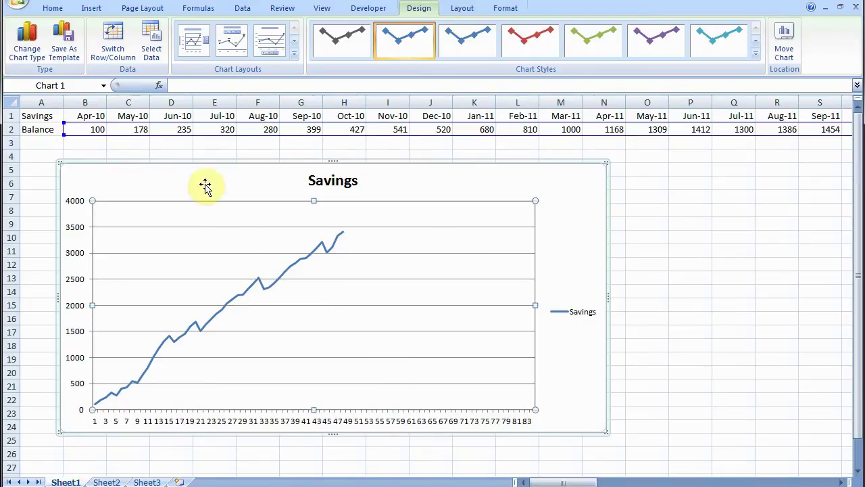
{"action": "left_click", "coordinate": [155, 52]}
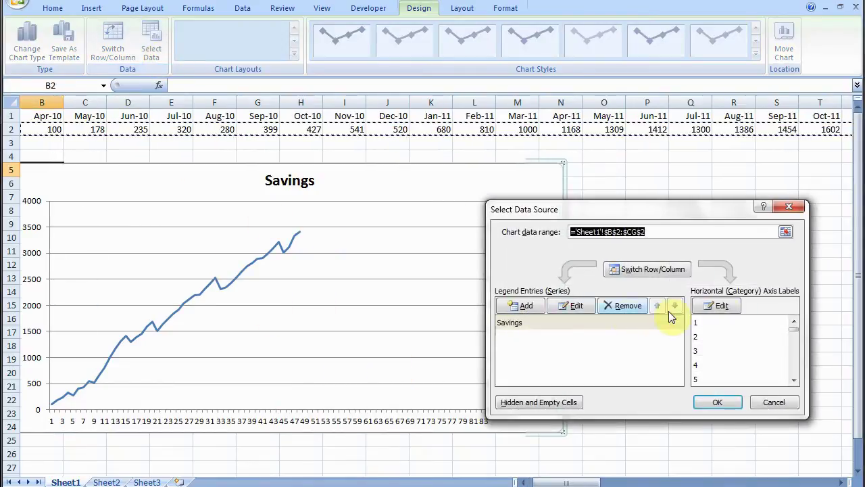
{"action": "left_click", "coordinate": [726, 309]}
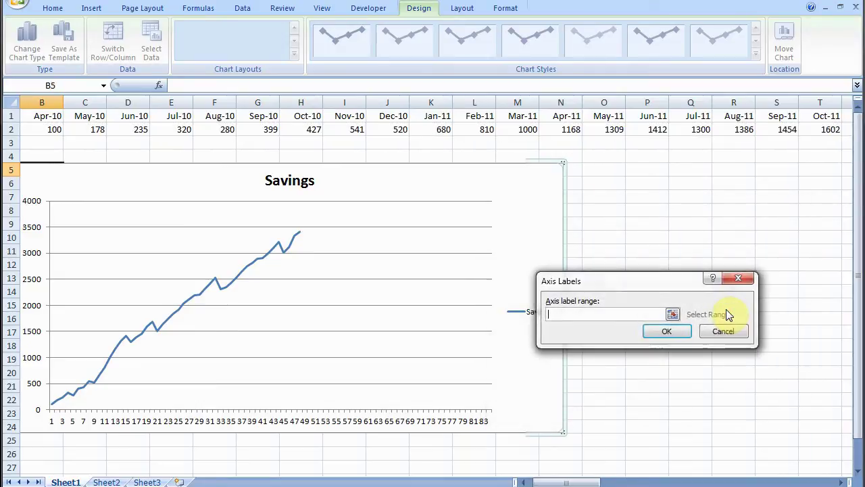
{"action": "left_click", "coordinate": [674, 314]}
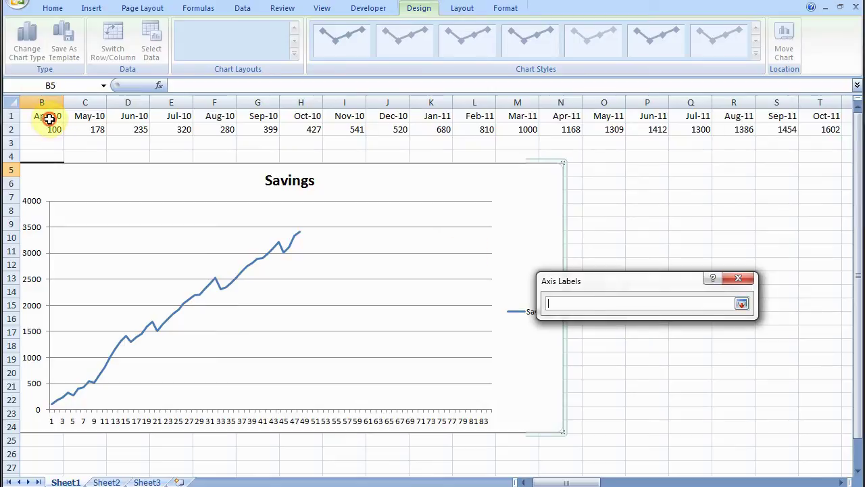
{"action": "left_click_drag", "start_coordinate": [740, 128], "coordinate": [855, 118]}
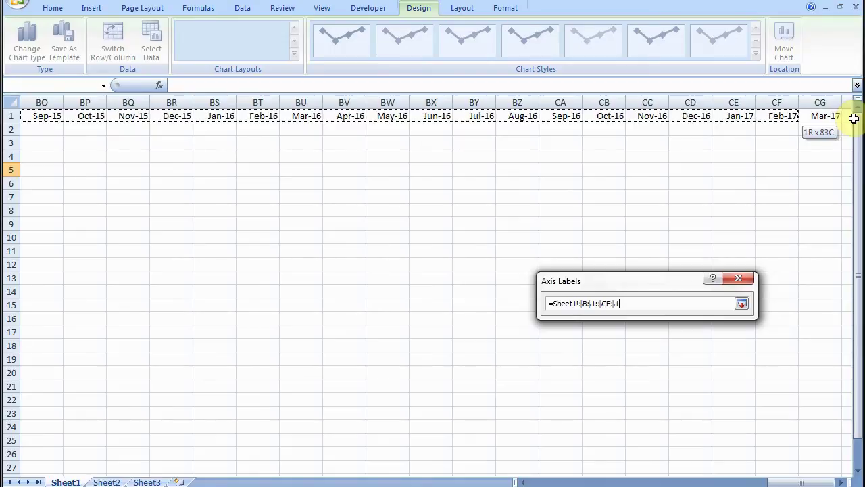
{"action": "left_click_drag", "start_coordinate": [789, 118], "coordinate": [784, 119]}
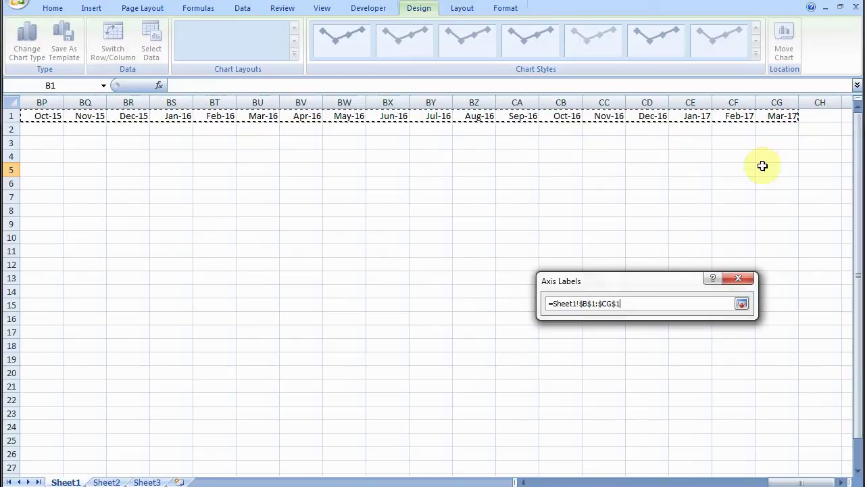
{"action": "left_click", "coordinate": [741, 302]}
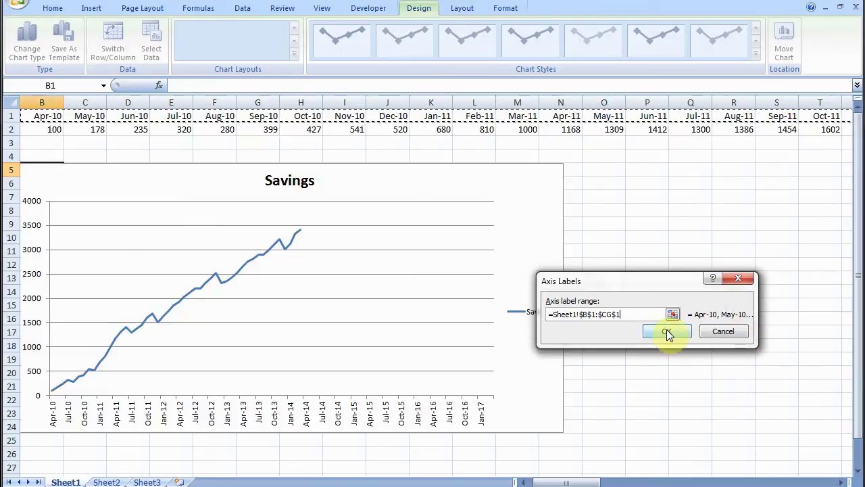
{"action": "left_click", "coordinate": [667, 330]}
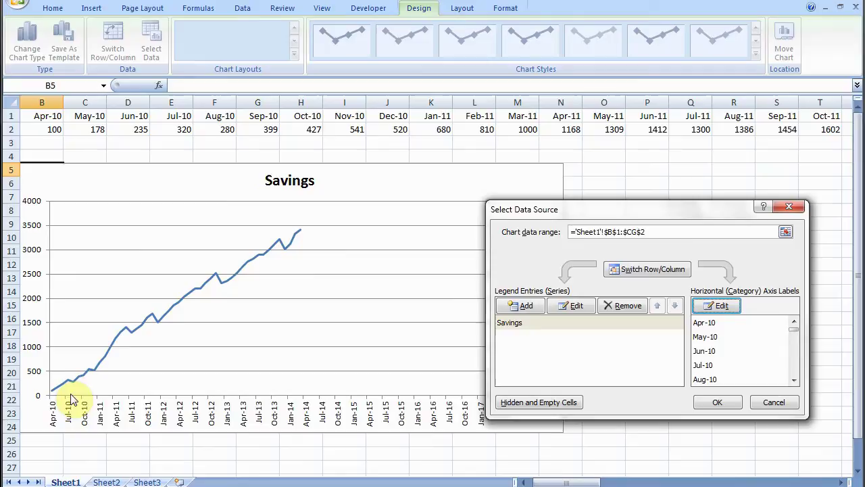
{"action": "left_click", "coordinate": [718, 403]}
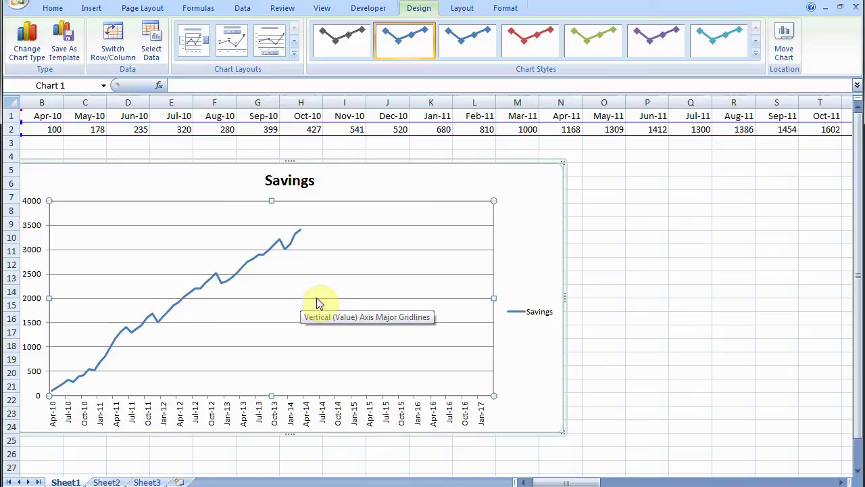
{"action": "left_click", "coordinate": [525, 482]}
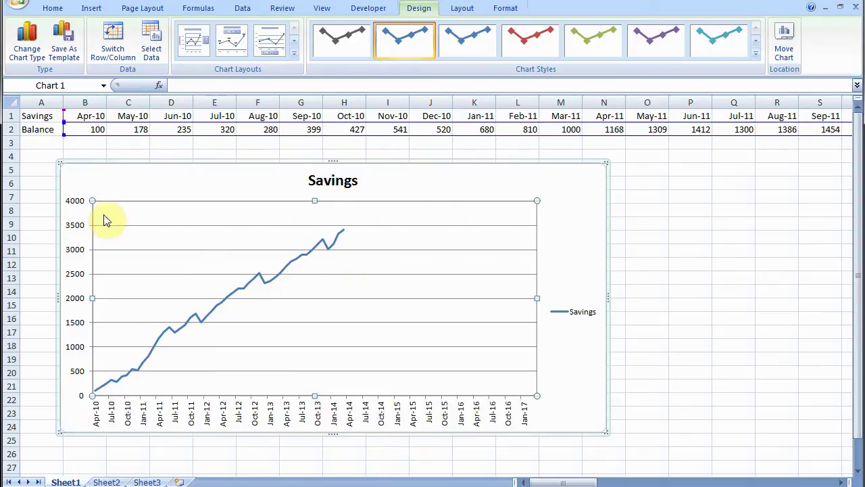
Enter the label Target in A3 and 100 in B3 for Apr-10.
{"action": "left_click", "coordinate": [35, 146]}
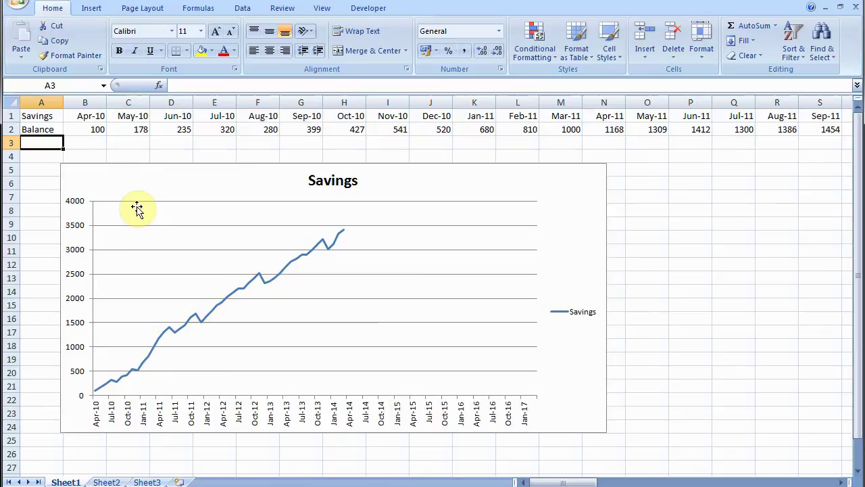
{"action": "type", "text": "Target"}
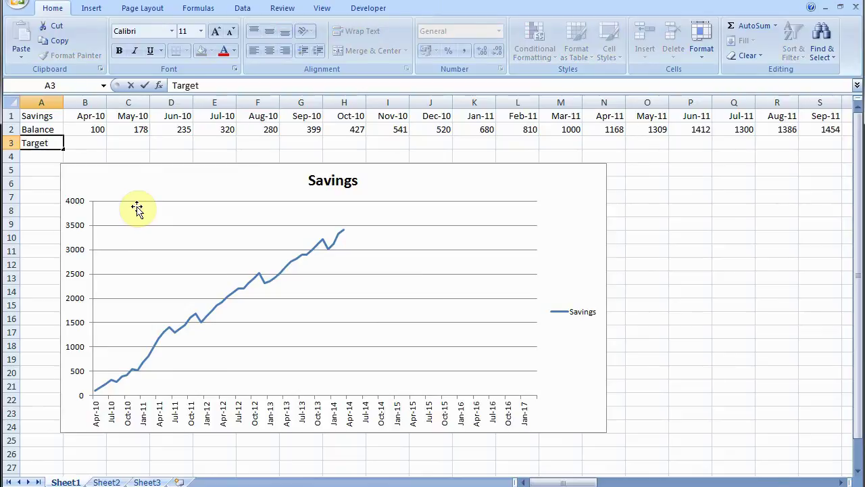
{"action": "key", "text": "Tab"}
{"action": "type", "text": "1"}
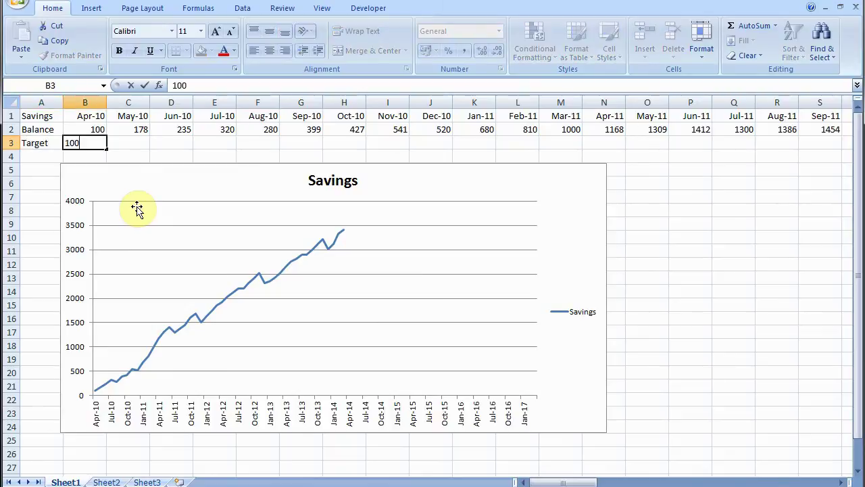
{"action": "key", "text": "Tab"}
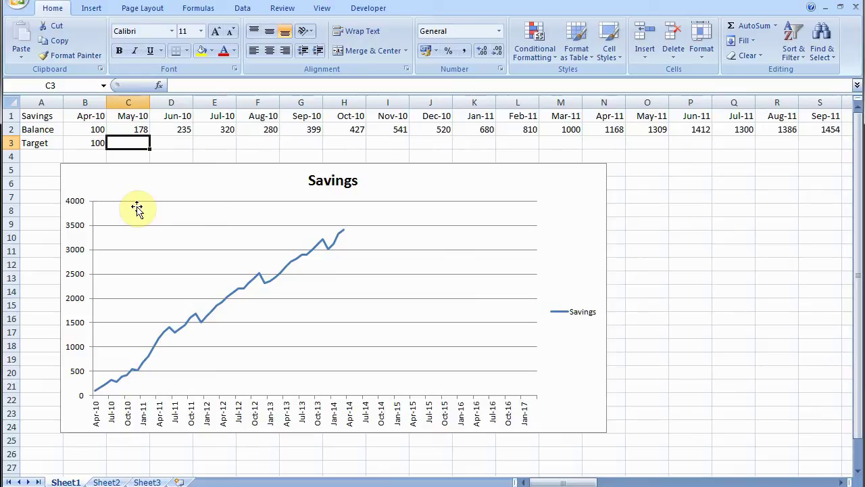
Enter 6000 in CG3 as the Mar-17 Target value.
{"action": "key", "text": "Right"}
{"action": "key", "text": "Right"}
{"action": "key", "text": "Right"}
{"action": "key", "text": "Right"}
{"action": "key", "text": "Right"}
{"action": "key", "text": "Right"}
{"action": "key", "text": "Right"}
{"action": "key", "text": "Right"}
{"action": "key", "text": "Right"}
{"action": "key", "text": "Right"}
{"action": "key", "text": "Right"}
{"action": "key", "text": "Right"}
{"action": "key", "text": "Right"}
{"action": "key", "text": "Right"}
{"action": "key", "text": "Right"}
{"action": "key", "text": "Right"}
{"action": "key", "text": "Right"}
{"action": "key", "text": "Right"}
{"action": "key", "text": "Right"}
{"action": "key", "text": "Right"}
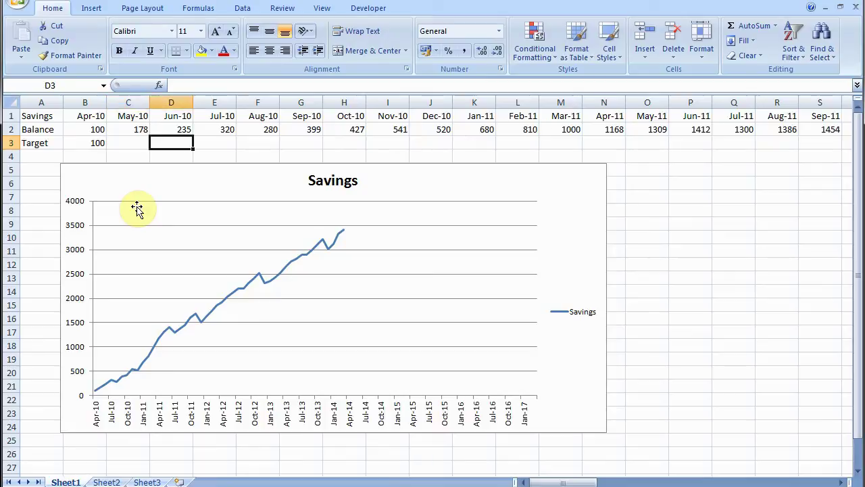
{"action": "key", "text": "Right"}
{"action": "key", "text": "Right"}
{"action": "key", "text": "Right"}
{"action": "key", "text": "Right"}
{"action": "key", "text": "Right"}
{"action": "key", "text": "Right"}
{"action": "key", "text": "Right"}
{"action": "key", "text": "Right"}
{"action": "key", "text": "Right"}
{"action": "key", "text": "Right"}
{"action": "key", "text": "Right"}
{"action": "key", "text": "Right"}
{"action": "key", "text": "Right"}
{"action": "key", "text": "Right"}
{"action": "key", "text": "Right"}
{"action": "key", "text": "Right"}
{"action": "key", "text": "Right"}
{"action": "key", "text": "Right"}
{"action": "key", "text": "Right"}
{"action": "key", "text": "Right"}
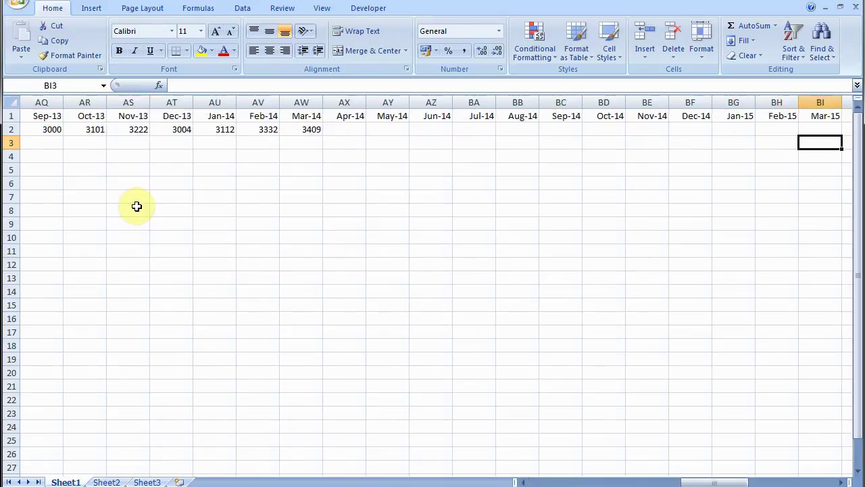
{"action": "key", "text": "Right"}
{"action": "key", "text": "Right"}
{"action": "key", "text": "Right"}
{"action": "key", "text": "Right"}
{"action": "key", "text": "Right"}
{"action": "key", "text": "Right"}
{"action": "key", "text": "Right"}
{"action": "key", "text": "Right"}
{"action": "key", "text": "Right"}
{"action": "key", "text": "Right"}
{"action": "key", "text": "Right"}
{"action": "key", "text": "Right"}
{"action": "key", "text": "Right"}
{"action": "key", "text": "Right"}
{"action": "key", "text": "Right"}
{"action": "key", "text": "Right"}
{"action": "key", "text": "Right"}
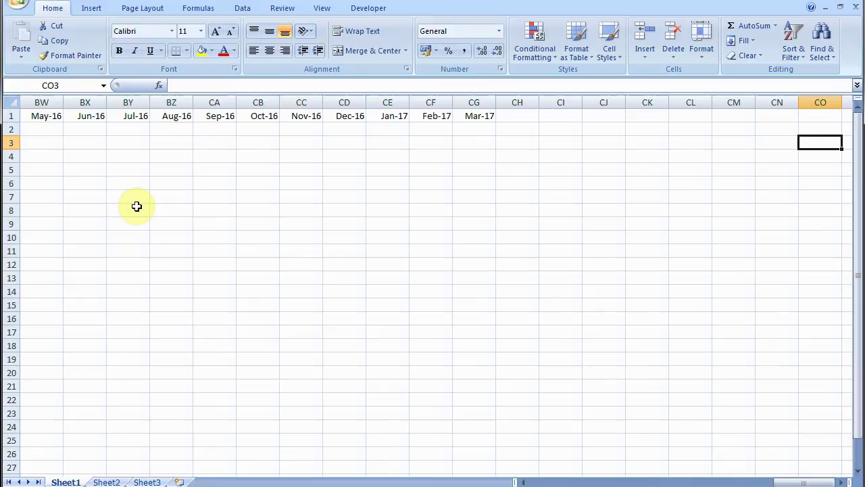
{"action": "key", "text": "Left"}
{"action": "key", "text": "Left"}
{"action": "key", "text": "Left"}
{"action": "key", "text": "Left"}
{"action": "key", "text": "Left"}
{"action": "key", "text": "Left"}
{"action": "key", "text": "Left"}
{"action": "key", "text": "Left"}
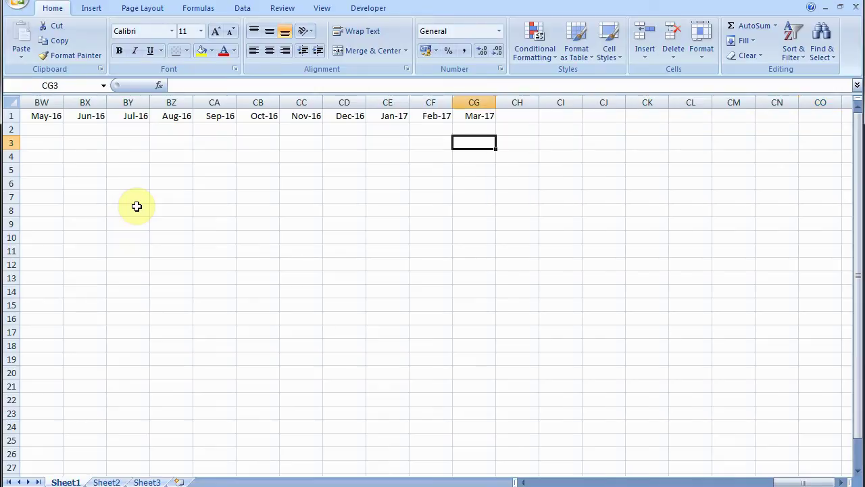
{"action": "type", "text": "6000"}
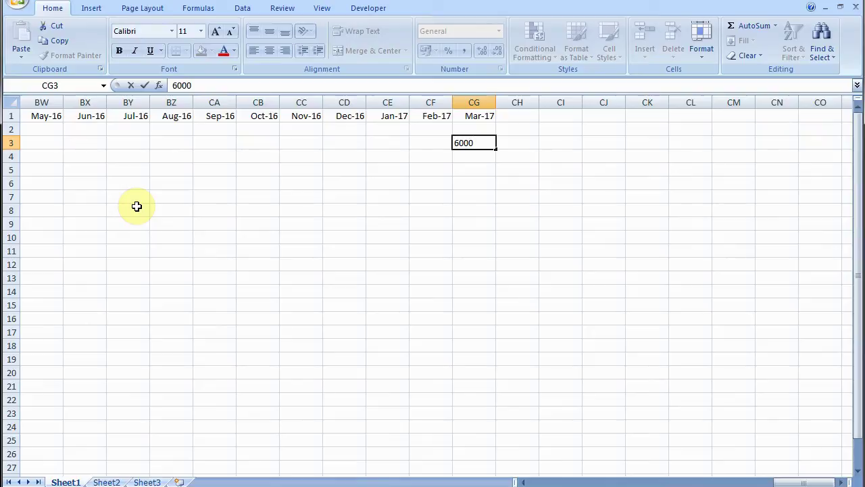
{"action": "key", "text": "Right"}
{"action": "key", "text": "Left"}
{"action": "key", "text": "Left"}
{"action": "key", "text": "Left"}
{"action": "key", "text": "Left"}
{"action": "key", "text": "Left"}
{"action": "key", "text": "Left"}
{"action": "key", "text": "Left"}
{"action": "key", "text": "Left"}
{"action": "key", "text": "Left"}
{"action": "key", "text": "Left"}
{"action": "key", "text": "Left"}
{"action": "key", "text": "Left"}
{"action": "key", "text": "Left"}
{"action": "key", "text": "Left"}
{"action": "key", "text": "Left"}
{"action": "key", "text": "Left"}
{"action": "key", "text": "Left"}
{"action": "key", "text": "Left"}
{"action": "key", "text": "Left"}
{"action": "key", "text": "Left"}
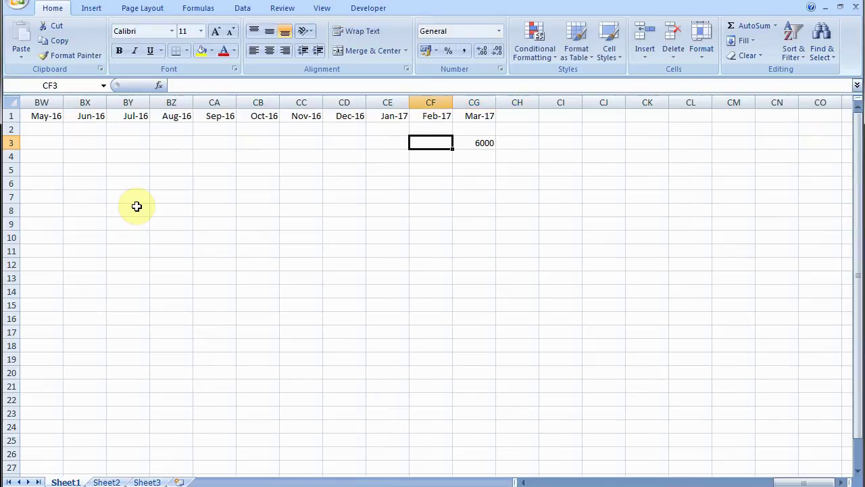
{"action": "key", "text": "Left"}
{"action": "key", "text": "Left"}
{"action": "key", "text": "Left"}
{"action": "key", "text": "Left"}
{"action": "key", "text": "Left"}
{"action": "key", "text": "Left"}
{"action": "key", "text": "Left"}
{"action": "key", "text": "Left"}
{"action": "key", "text": "Left"}
{"action": "key", "text": "Left"}
{"action": "key", "text": "Left"}
{"action": "key", "text": "Left"}
{"action": "key", "text": "Left"}
{"action": "key", "text": "Left"}
{"action": "key", "text": "Left"}
{"action": "key", "text": "Left"}
{"action": "key", "text": "Left"}
{"action": "key", "text": "Left"}
{"action": "key", "text": "Left"}
{"action": "key", "text": "Left"}
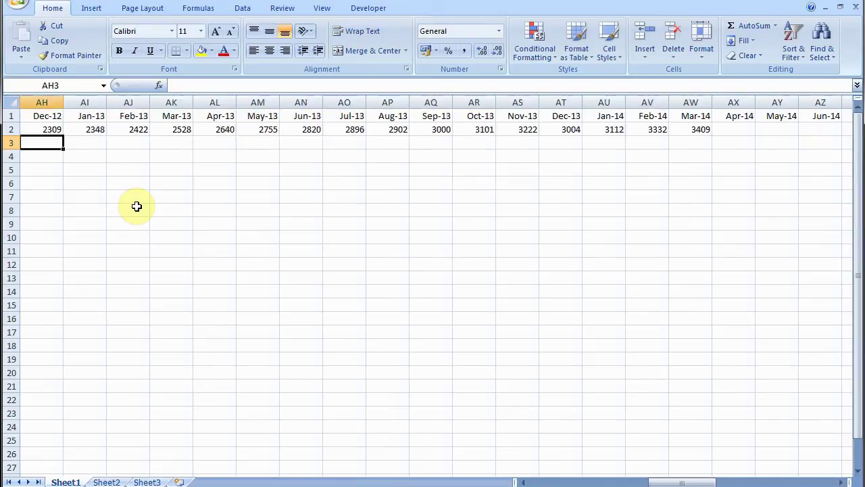
{"action": "key", "text": "Left"}
{"action": "key", "text": "Left"}
{"action": "key", "text": "Left"}
{"action": "key", "text": "Left"}
{"action": "key", "text": "Right"}
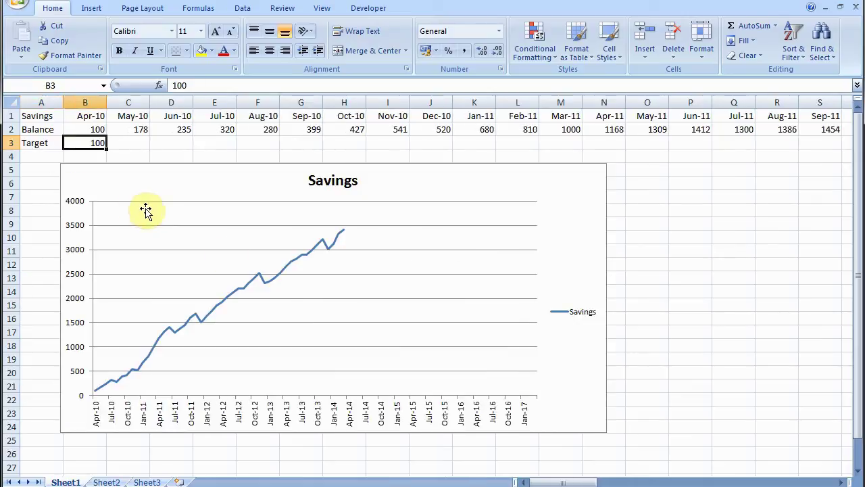
Add a Target series to the chart with values from B3:CG3.
{"action": "left_click", "coordinate": [343, 314]}
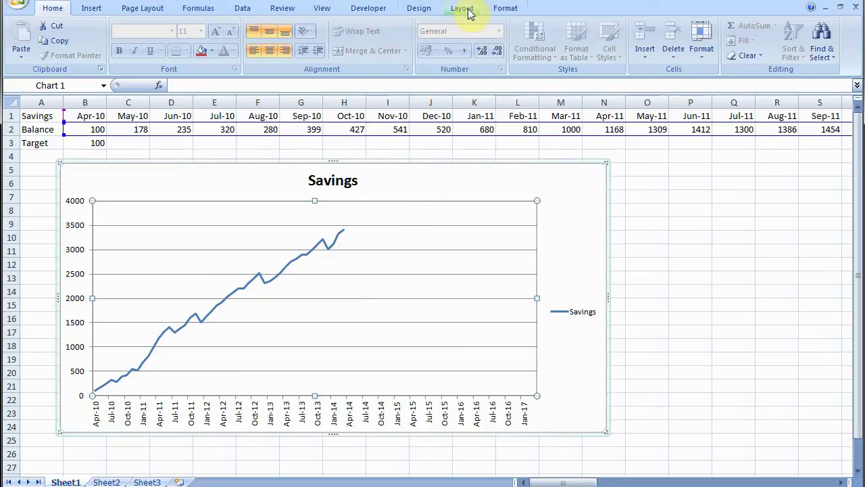
{"action": "left_click", "coordinate": [435, 11]}
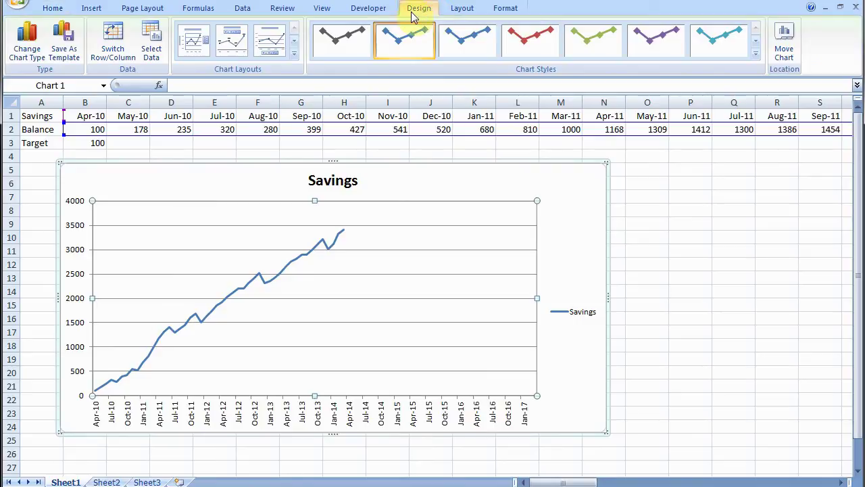
{"action": "left_click", "coordinate": [156, 58]}
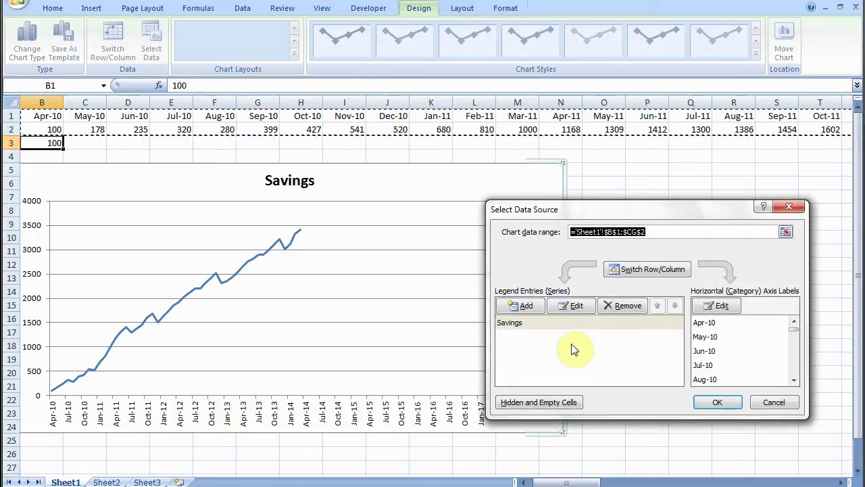
{"action": "left_click", "coordinate": [525, 307]}
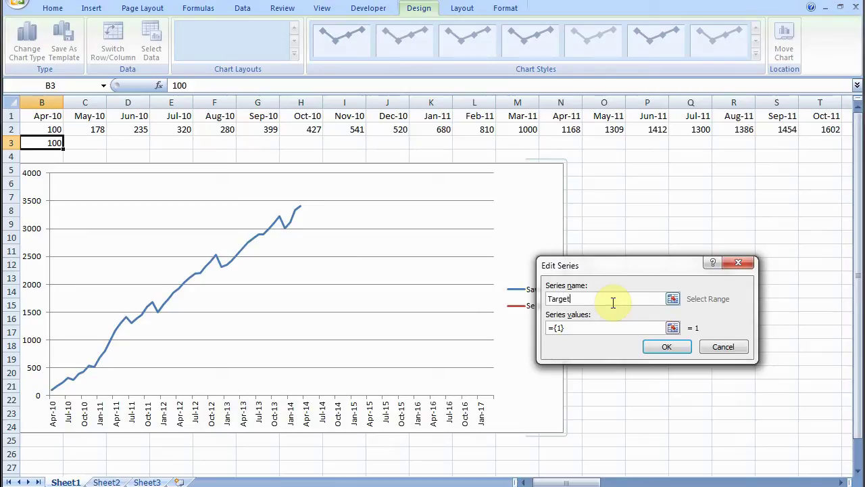
{"action": "left_click", "coordinate": [673, 329]}
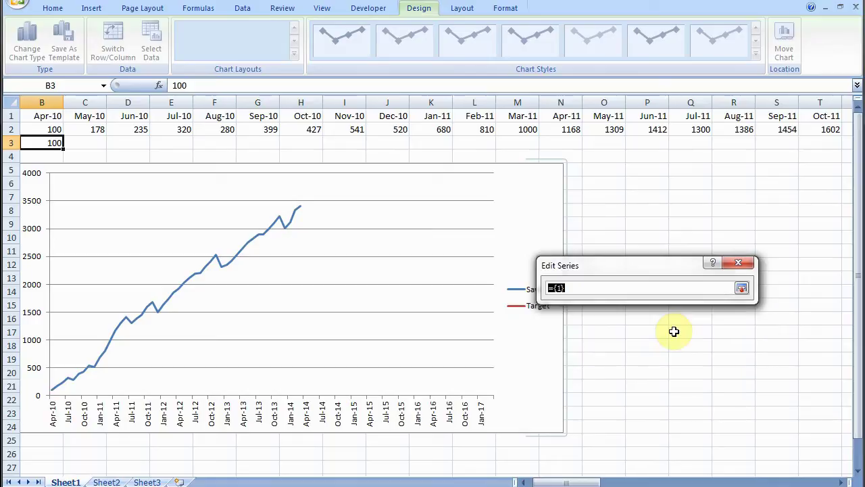
{"action": "left_click", "coordinate": [50, 142]}
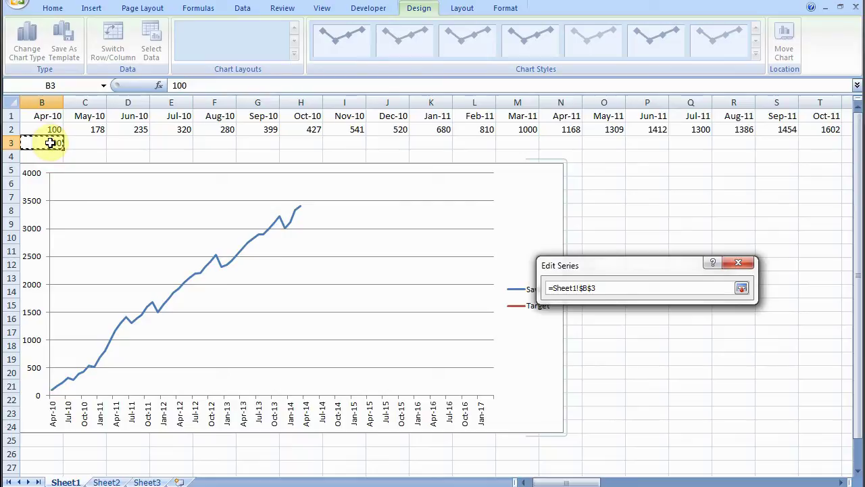
{"action": "left_click_drag", "start_coordinate": [50, 143], "coordinate": [791, 144]}
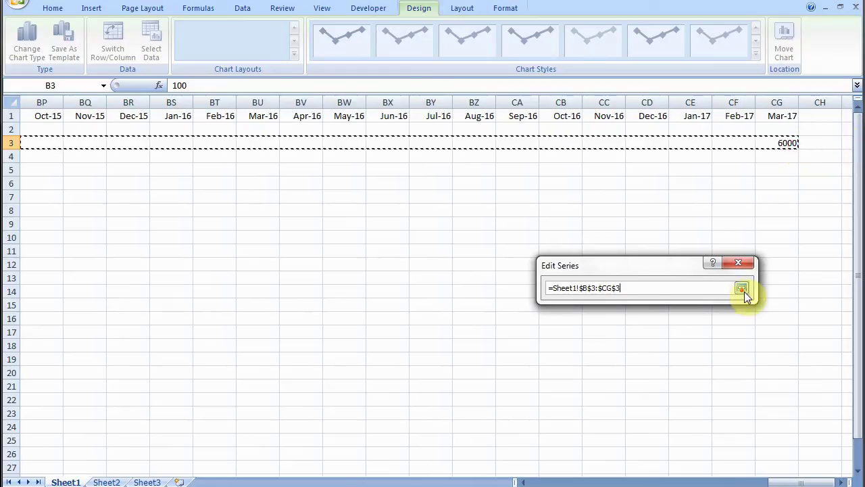
{"action": "left_click", "coordinate": [742, 288]}
{"action": "left_click", "coordinate": [665, 347]}
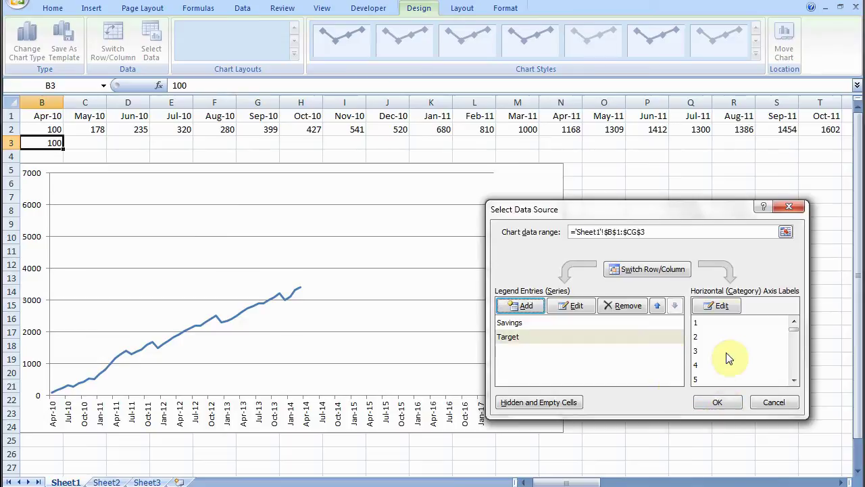
Set the Target series' horizontal axis labels to the row 1 months B1:CG1.
{"action": "left_click", "coordinate": [721, 306]}
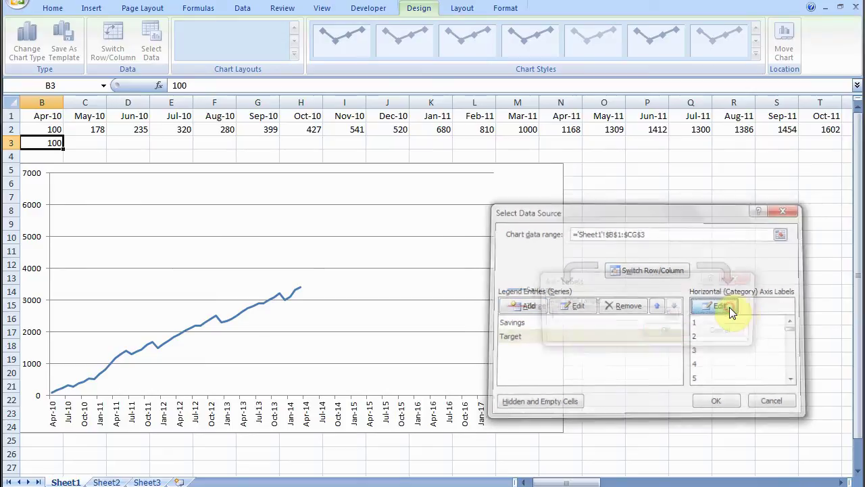
{"action": "left_click", "coordinate": [674, 313]}
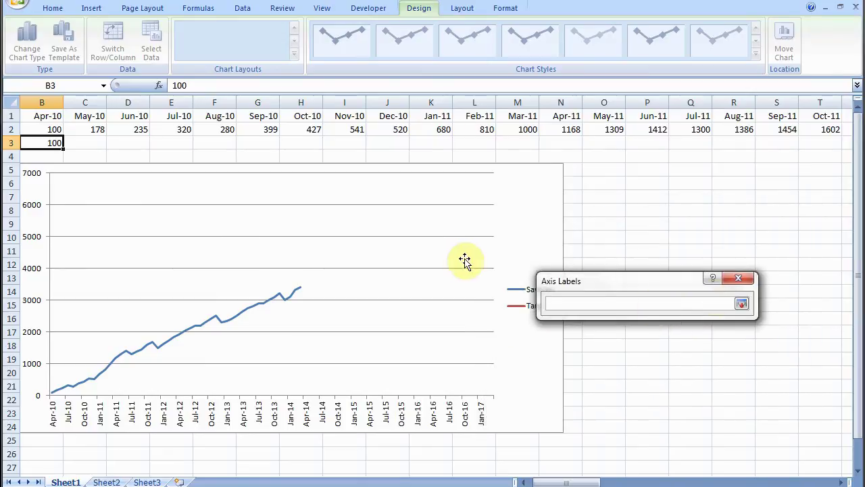
{"action": "left_click", "coordinate": [742, 303]}
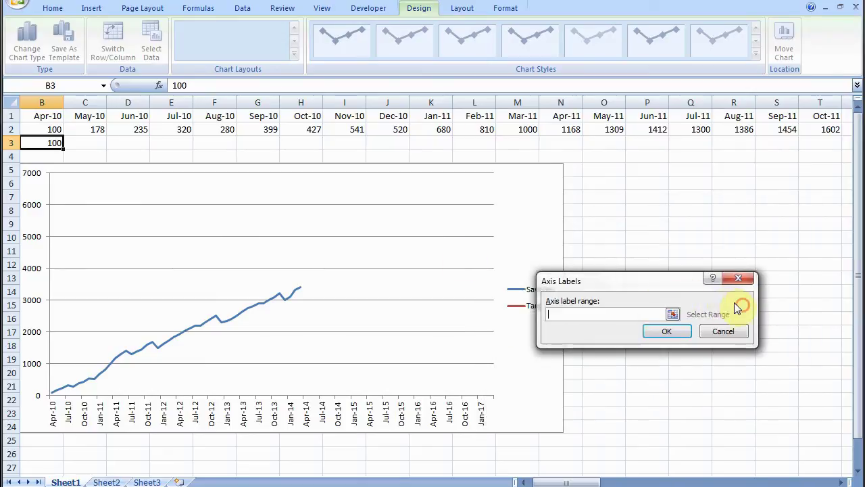
{"action": "left_click", "coordinate": [673, 314]}
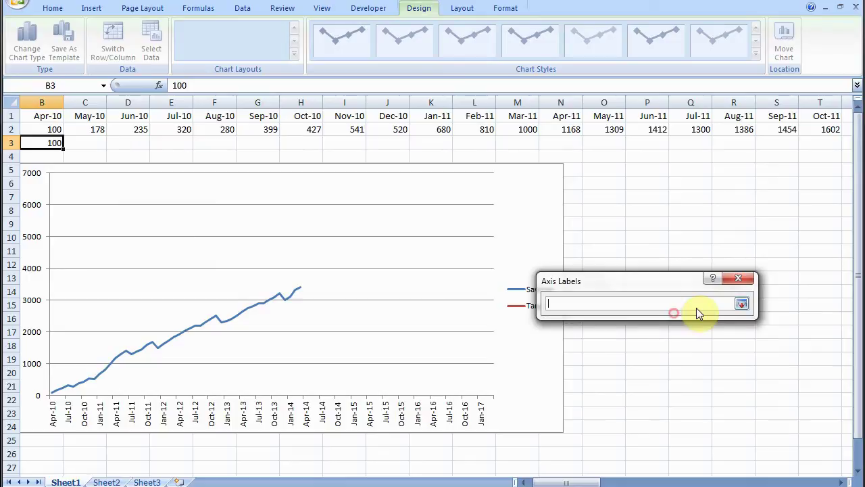
{"action": "left_click_drag", "start_coordinate": [44, 121], "coordinate": [859, 119]}
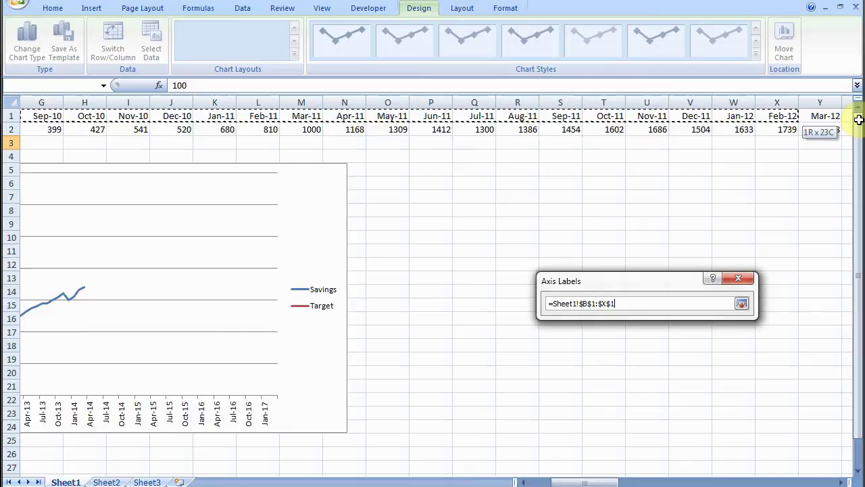
{"action": "left_click_drag", "start_coordinate": [859, 120], "coordinate": [858, 120]}
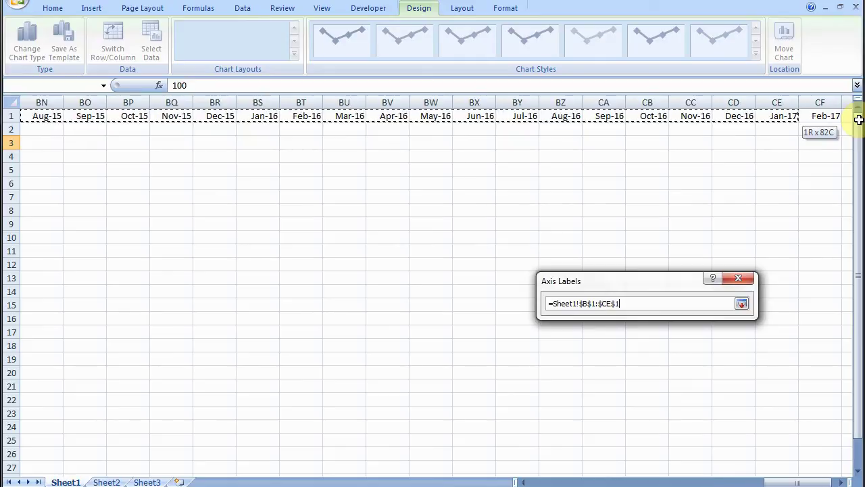
{"action": "left_click_drag", "start_coordinate": [859, 120], "coordinate": [782, 127]}
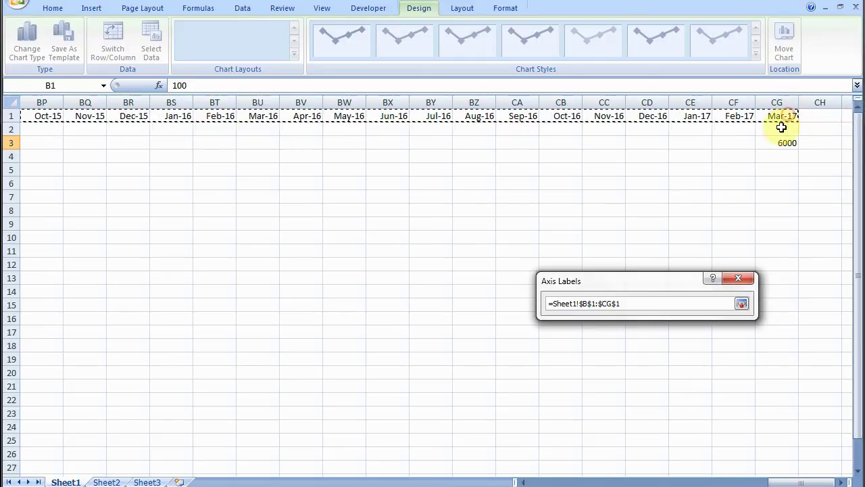
{"action": "left_click", "coordinate": [742, 304]}
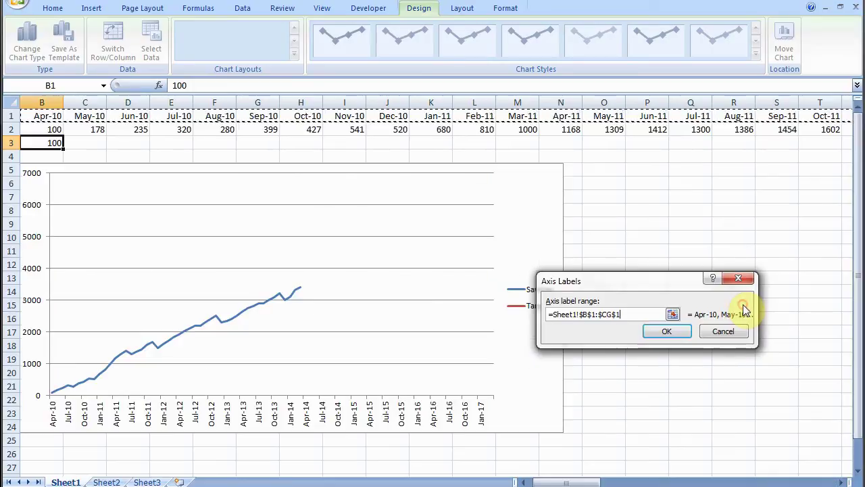
{"action": "left_click", "coordinate": [665, 332]}
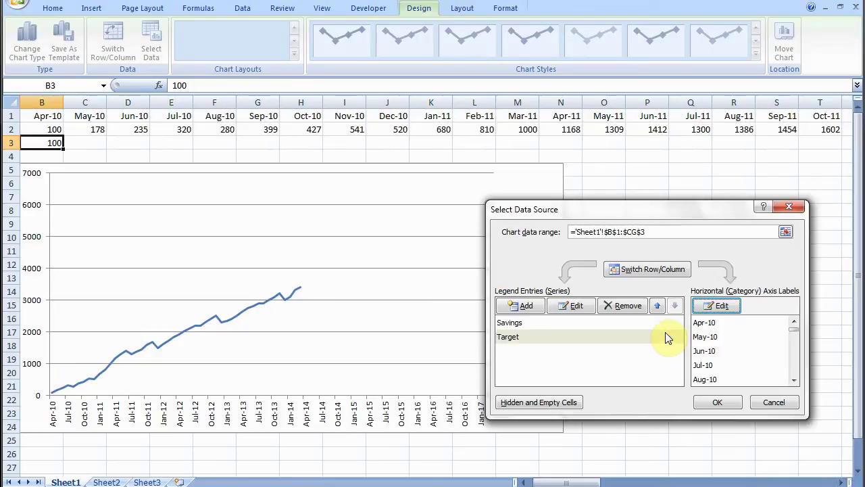
Plot empty cells by connecting data points with a line, so Target climbs to 6000.
{"action": "left_click", "coordinate": [718, 403]}
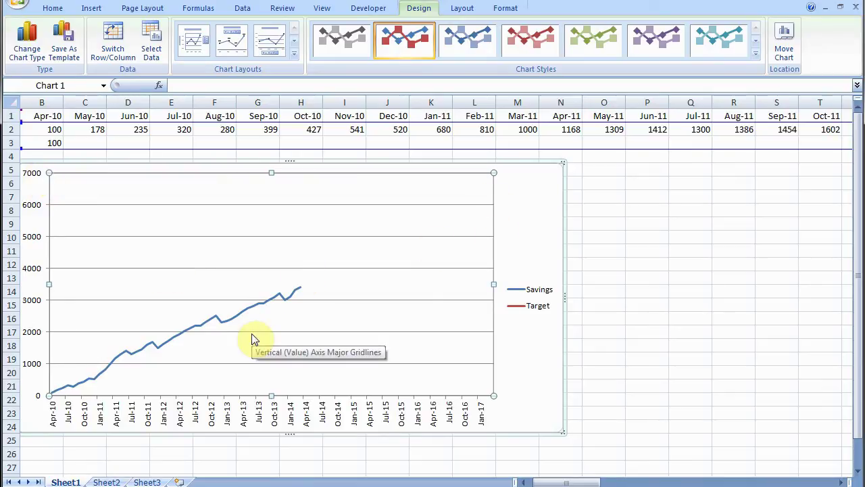
{"action": "left_click", "coordinate": [153, 61]}
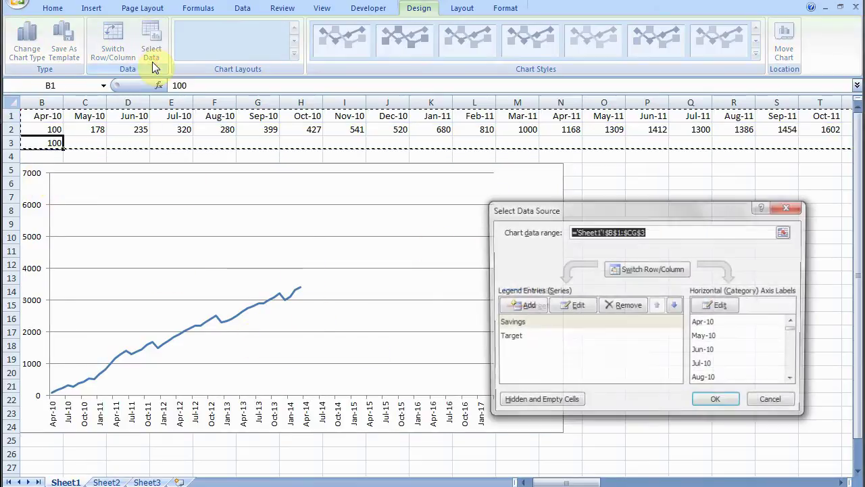
{"action": "left_click", "coordinate": [513, 343]}
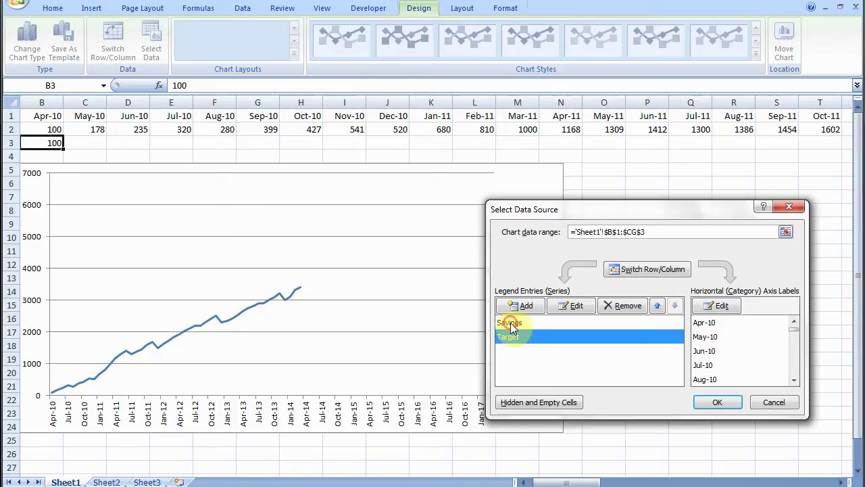
{"action": "left_click", "coordinate": [512, 326]}
{"action": "left_click", "coordinate": [512, 338]}
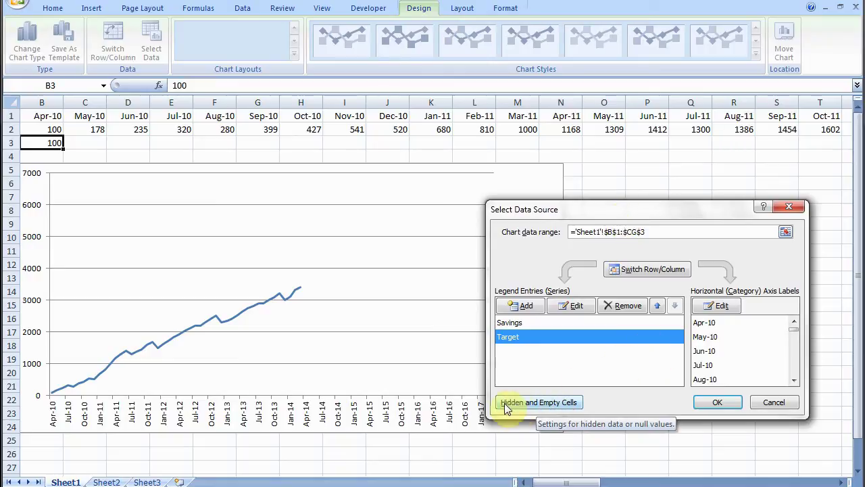
{"action": "left_click", "coordinate": [555, 404]}
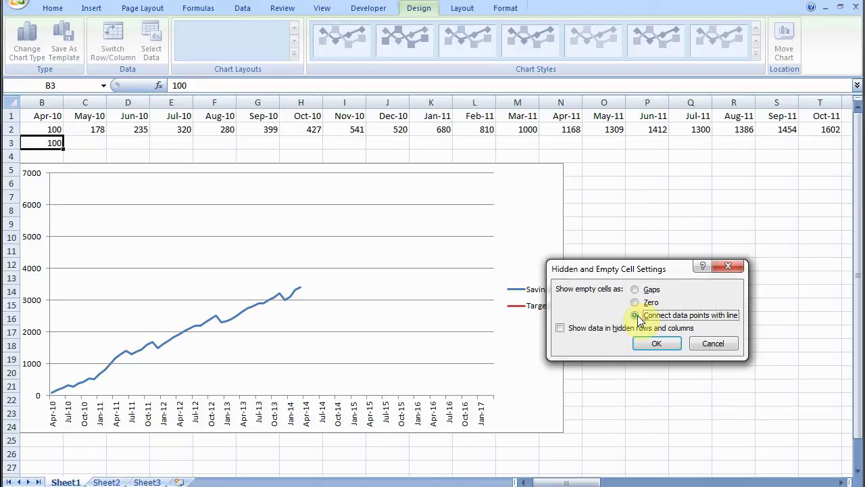
{"action": "left_click", "coordinate": [652, 343]}
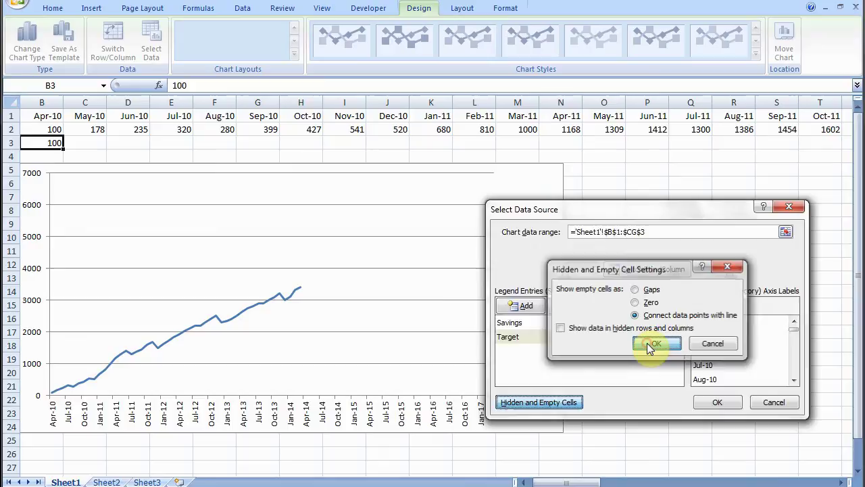
{"action": "left_click", "coordinate": [716, 401]}
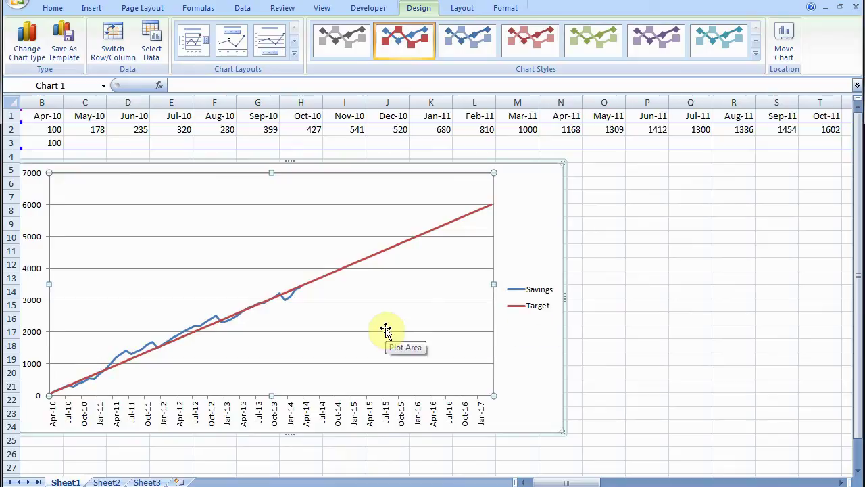
Add a Linear trendline to the Savings series, shown in the legend as Linear (Savings).
{"action": "left_click", "coordinate": [467, 10]}
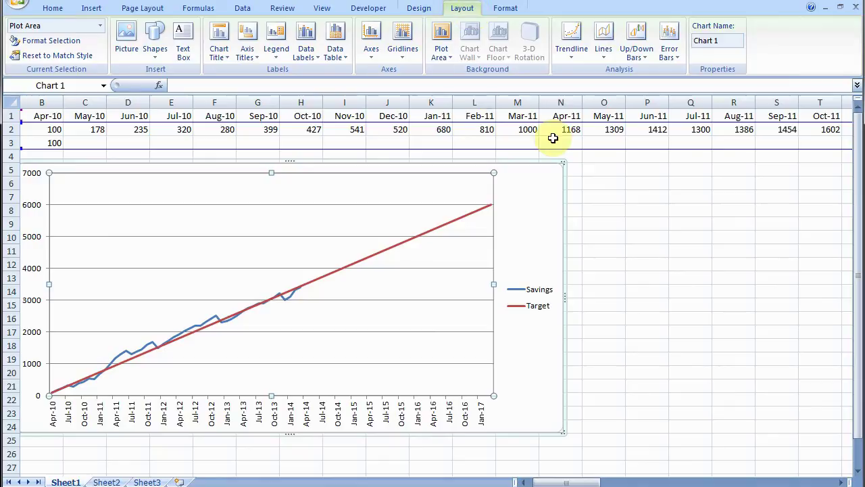
{"action": "left_click", "coordinate": [570, 58]}
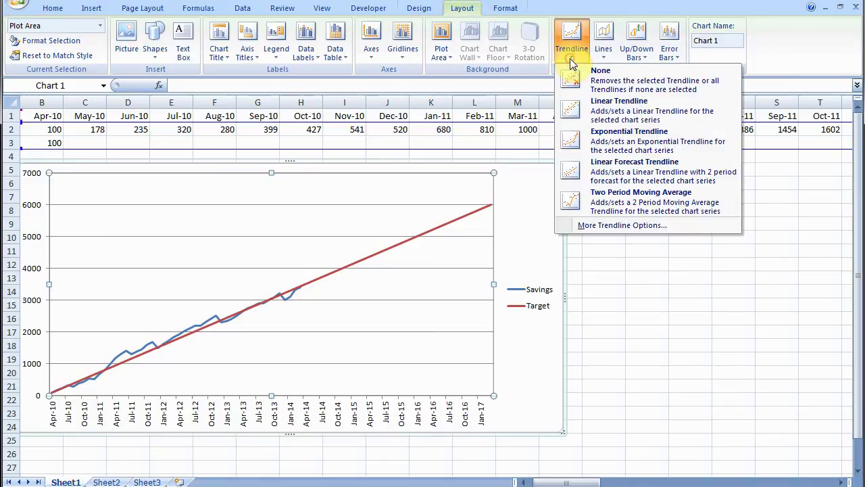
{"action": "left_click", "coordinate": [576, 114]}
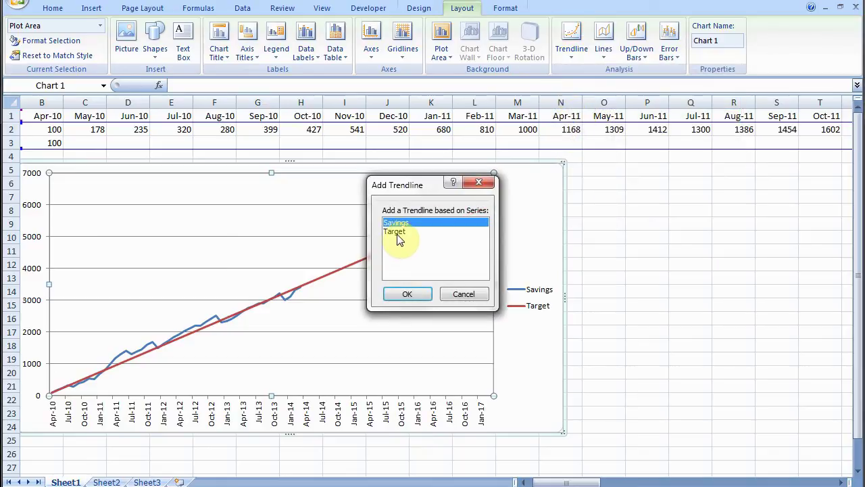
{"action": "left_click", "coordinate": [405, 296]}
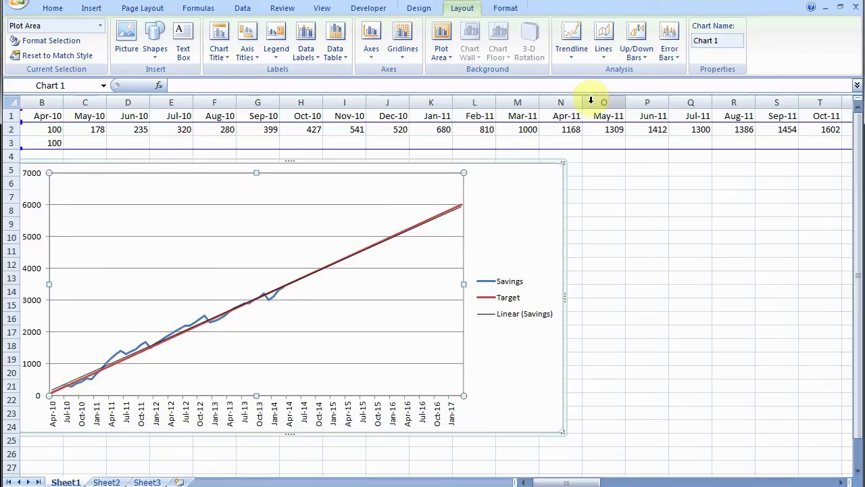
Remove the linear trendline, try an Exponential trendline on Savings, then remove it too.
{"action": "left_click", "coordinate": [570, 60]}
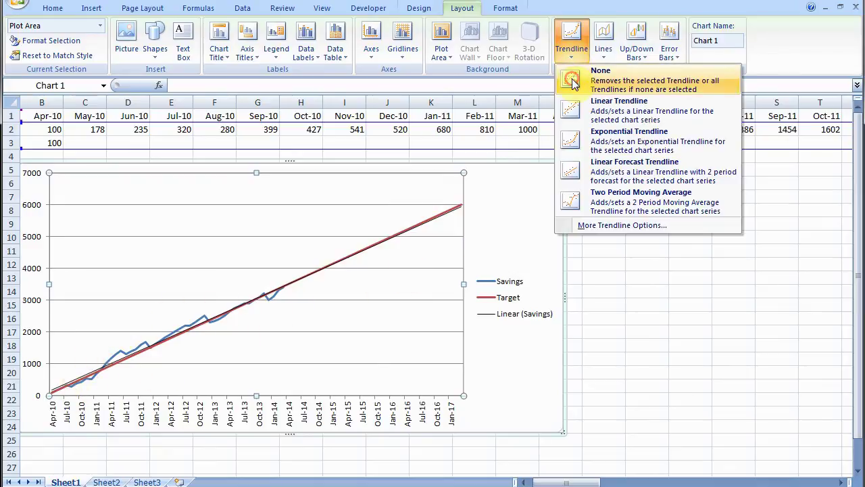
{"action": "left_click", "coordinate": [571, 79]}
{"action": "left_click", "coordinate": [572, 61]}
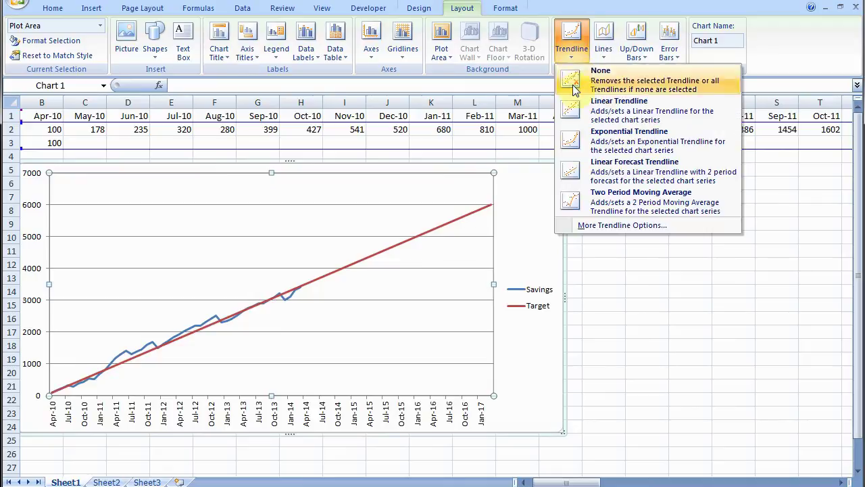
{"action": "left_click", "coordinate": [572, 141]}
{"action": "left_click", "coordinate": [402, 296]}
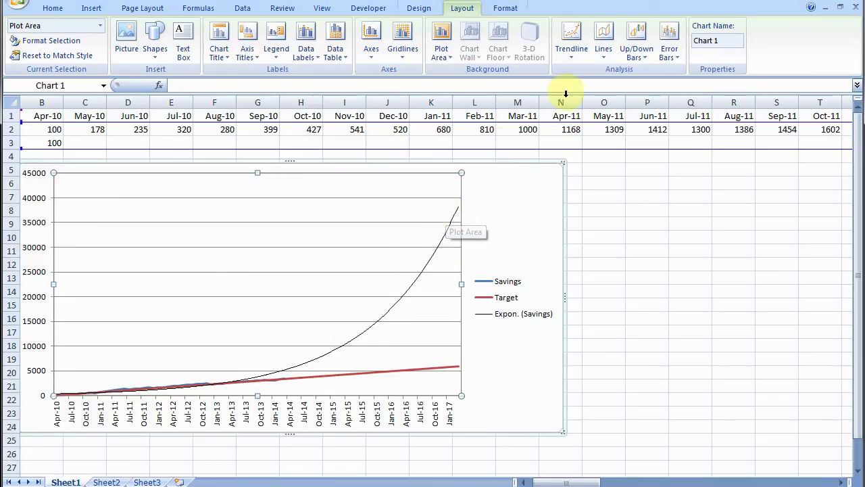
{"action": "left_click", "coordinate": [572, 58]}
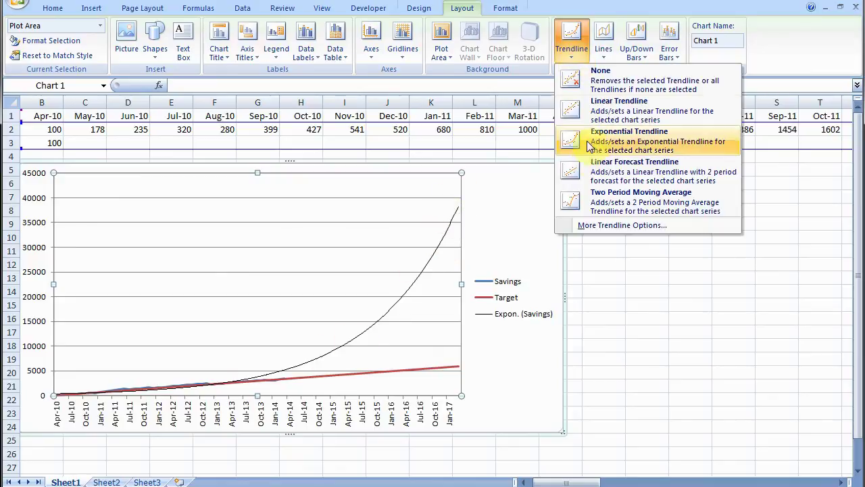
{"action": "left_click", "coordinate": [582, 82]}
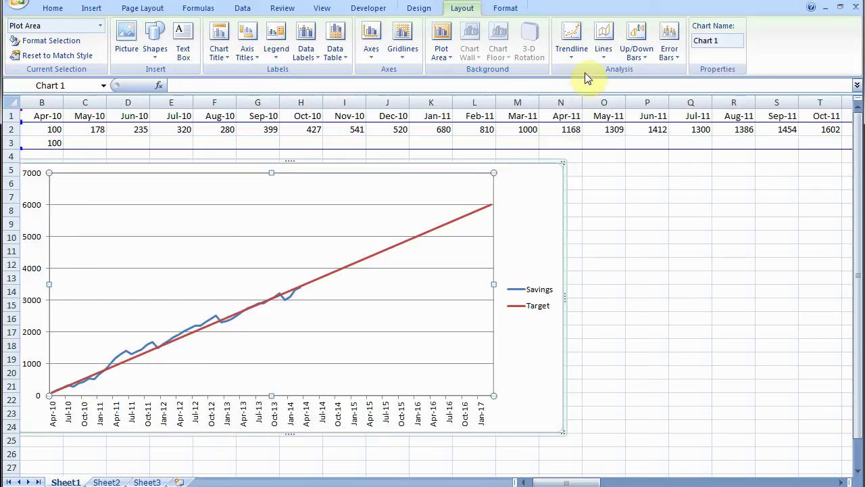
Give the Savings series an order 2 Polynomial trendline, named Poly. (Savings).
{"action": "left_click", "coordinate": [571, 57]}
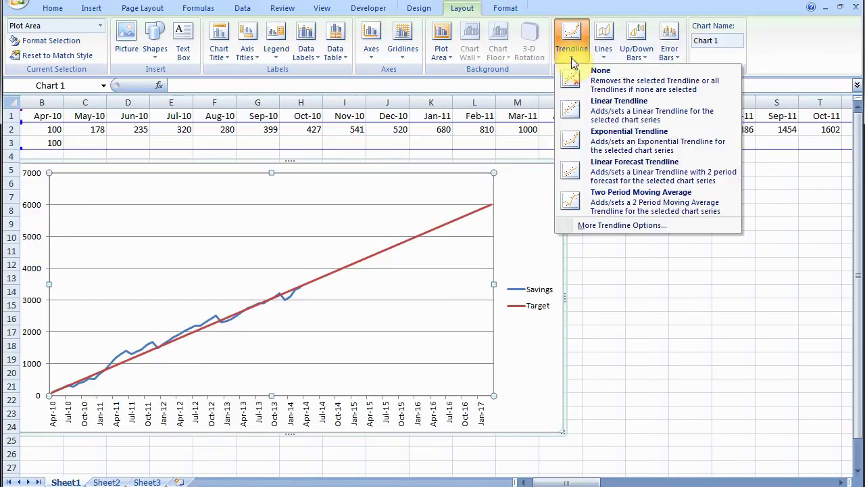
{"action": "left_click", "coordinate": [613, 226]}
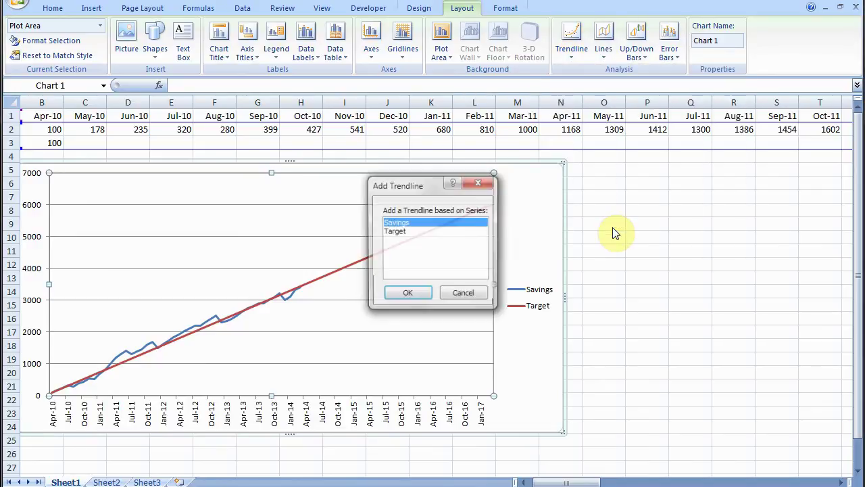
{"action": "left_click", "coordinate": [406, 295]}
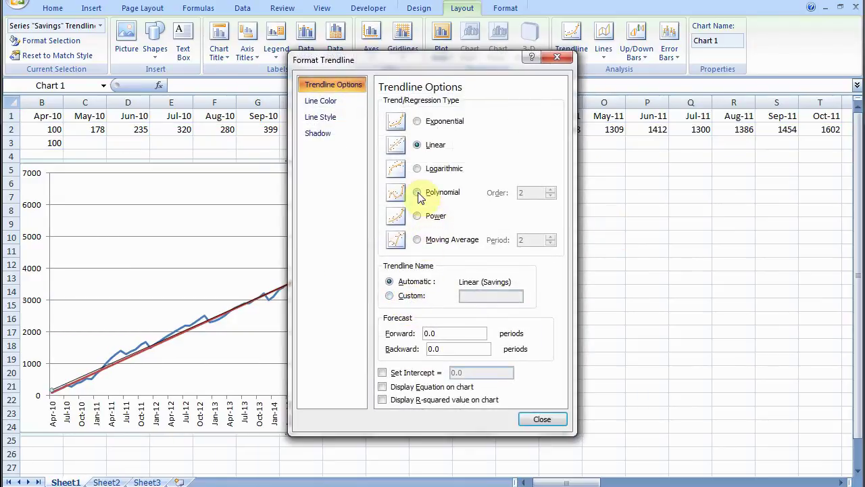
{"action": "left_click", "coordinate": [417, 192]}
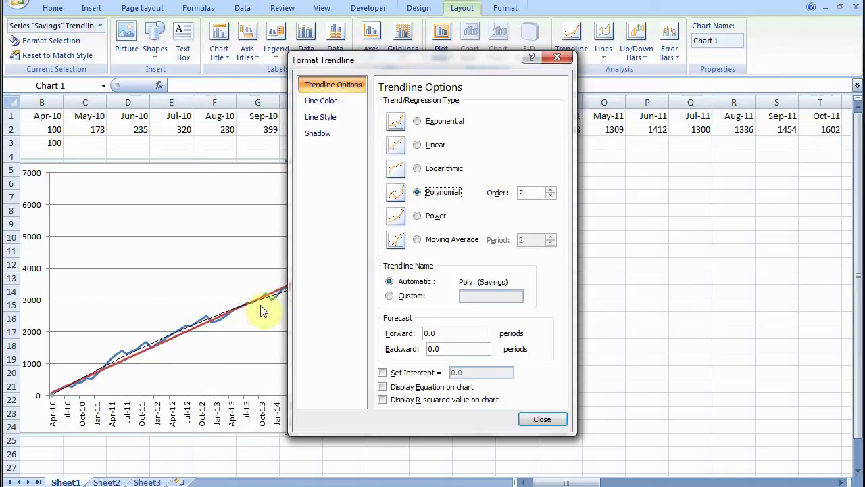
{"action": "left_click", "coordinate": [543, 418]}
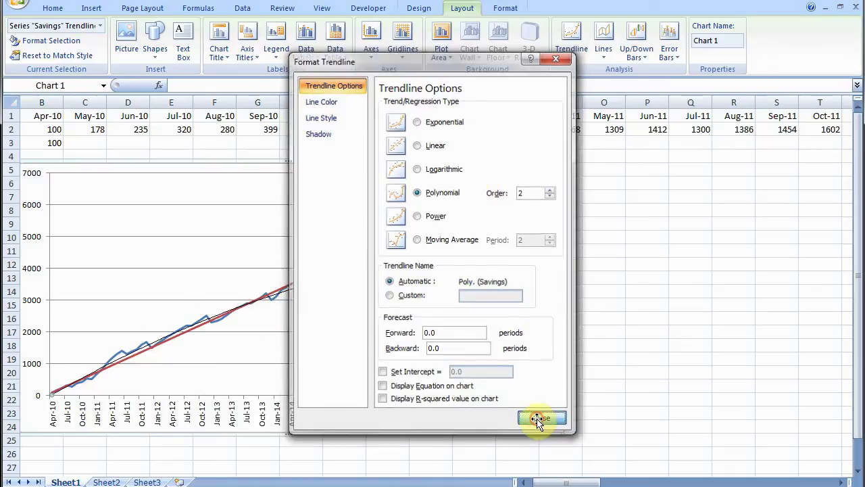